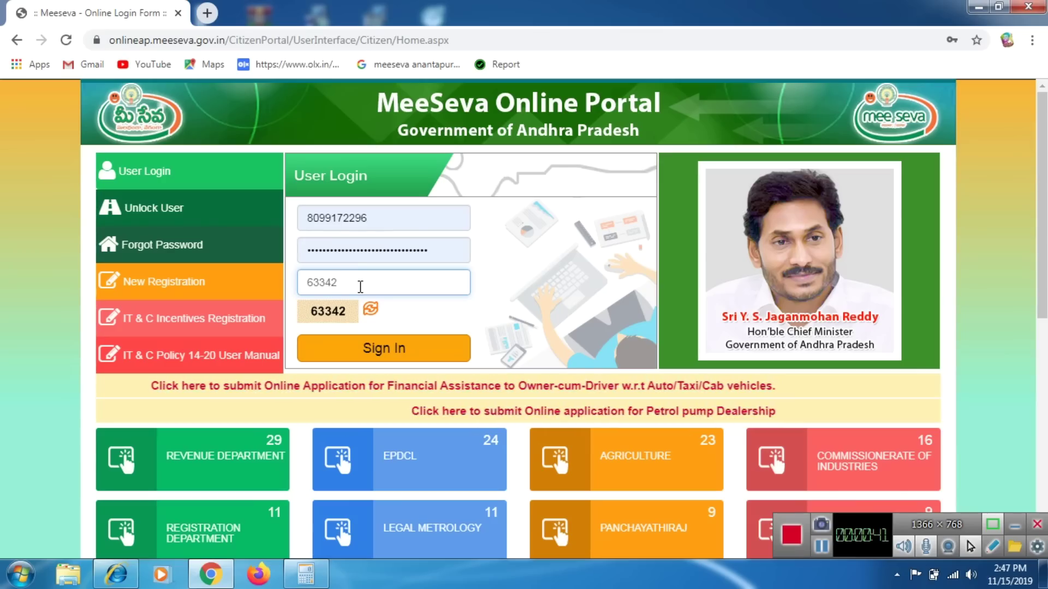
# Sign in to the MeeSeva portal.
pyautogui.click(431, 356)
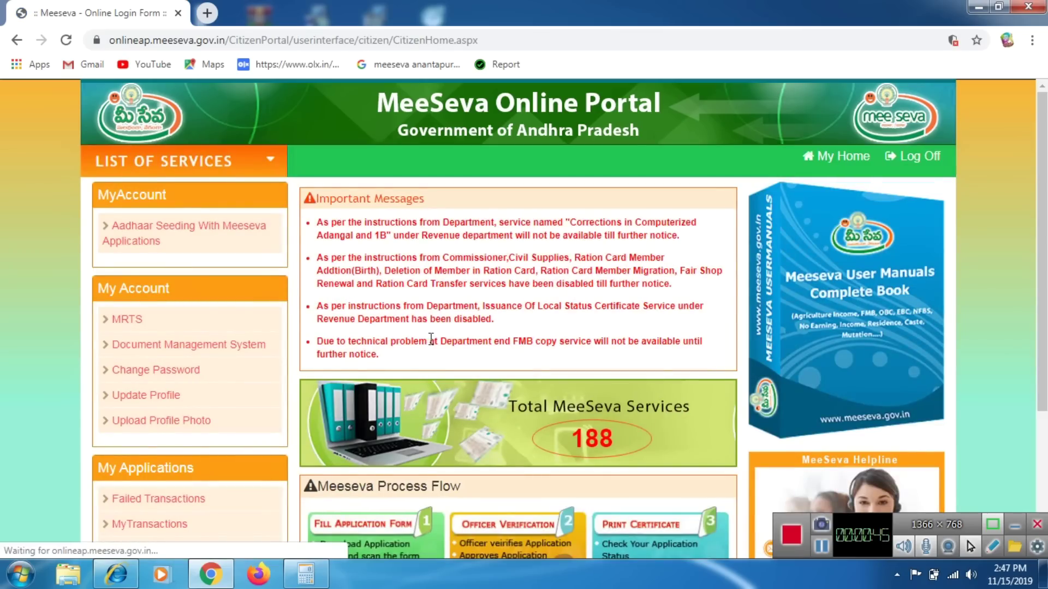
pyautogui.scroll(-3, 697, 255)
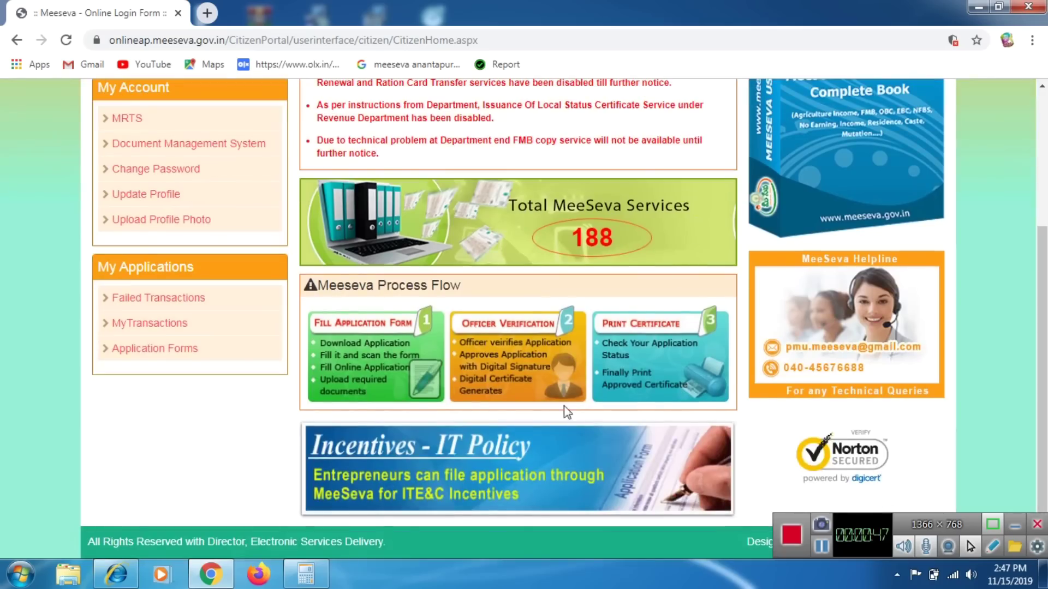
pyautogui.scroll(3, 294, 252)
# Under the LABOUR services, open the Application for Integrated Registration of Establishment under Labour Laws.
pyautogui.click(176, 170)
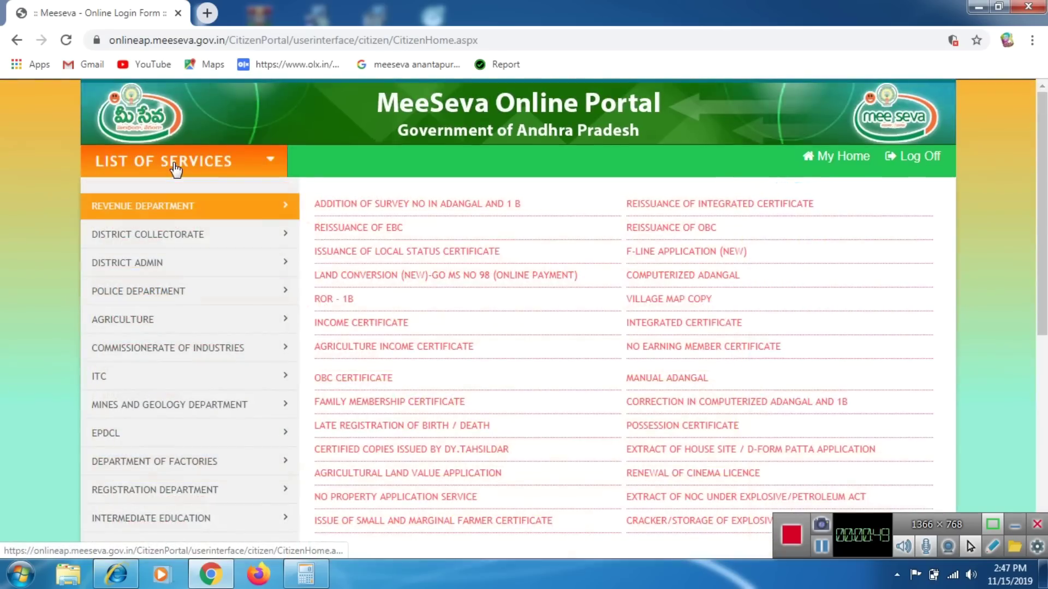
pyautogui.scroll(-1, 150, 388)
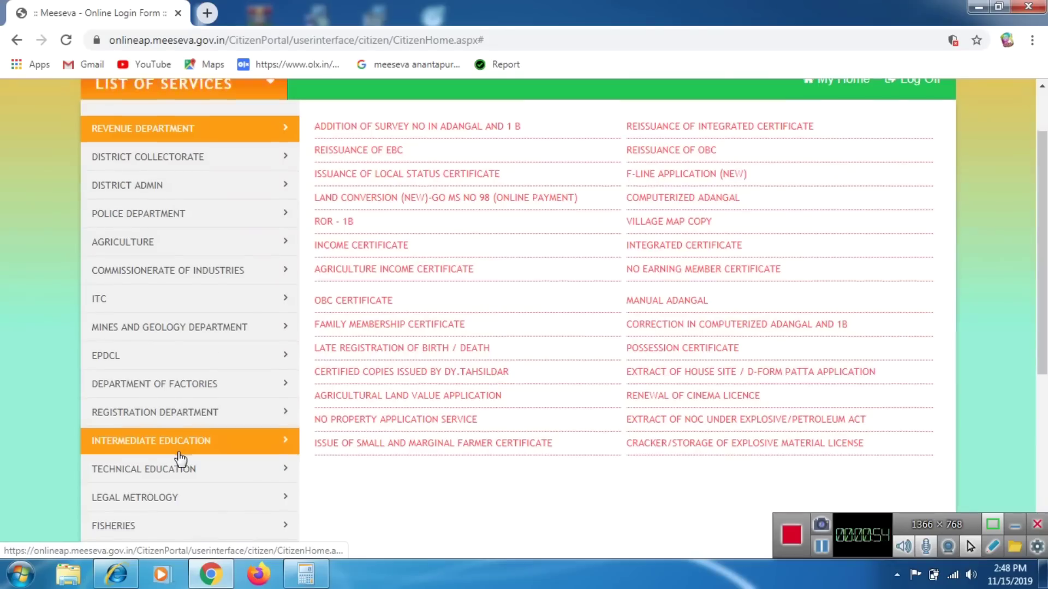
pyautogui.scroll(-4, 182, 460)
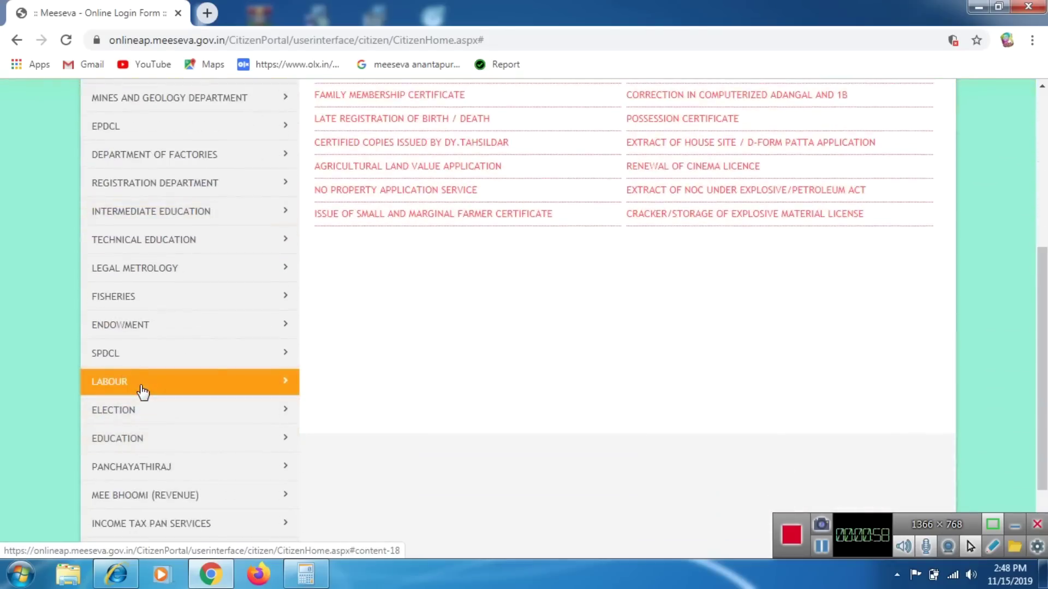
pyautogui.click(143, 391)
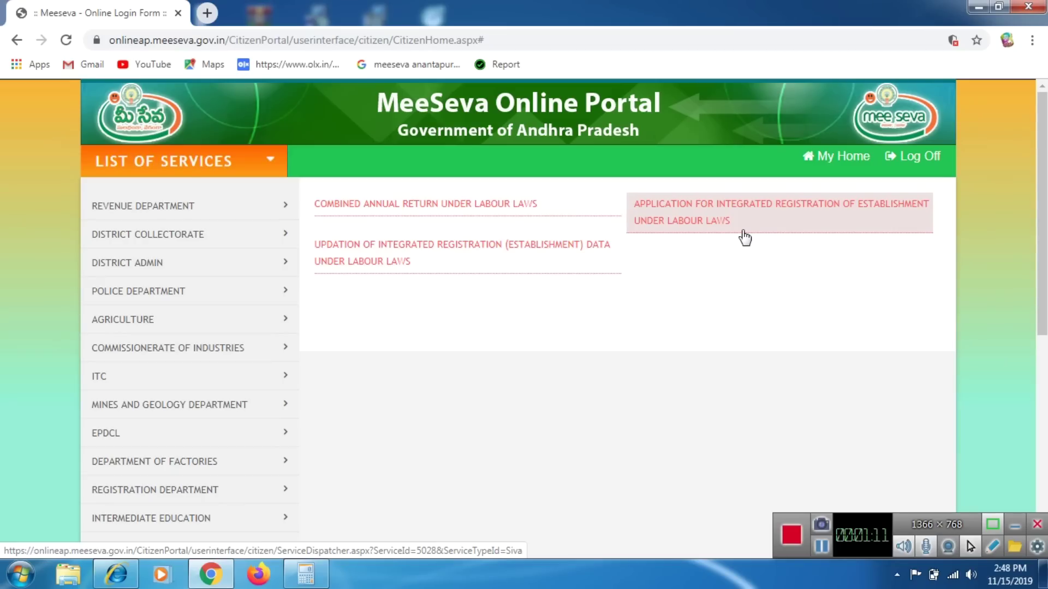
pyautogui.click(745, 238)
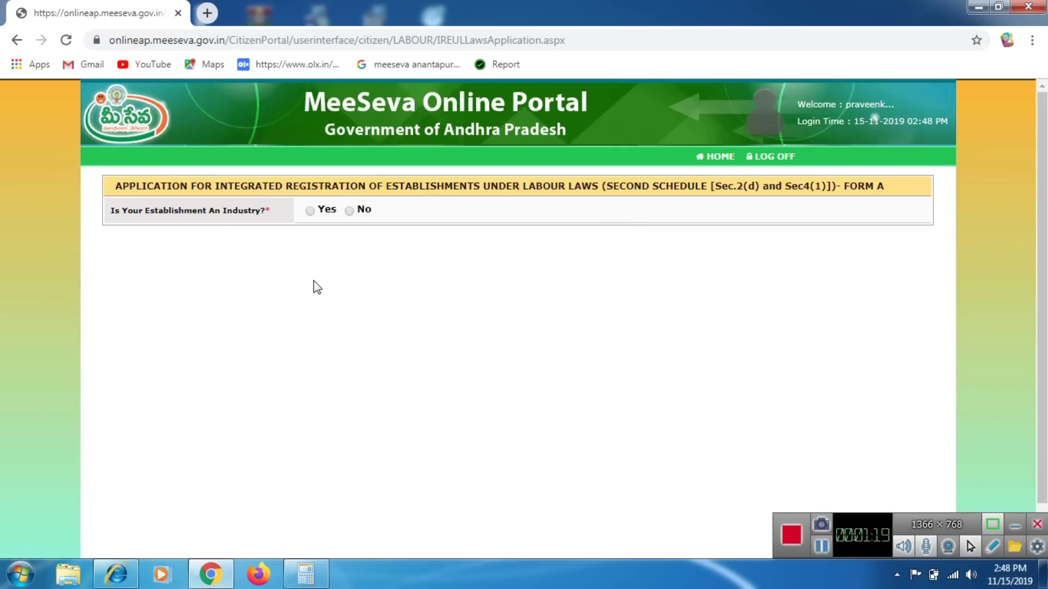
# Mark the establishment as not an industry, with service type Fresh Registration / License.
pyautogui.click(350, 213)
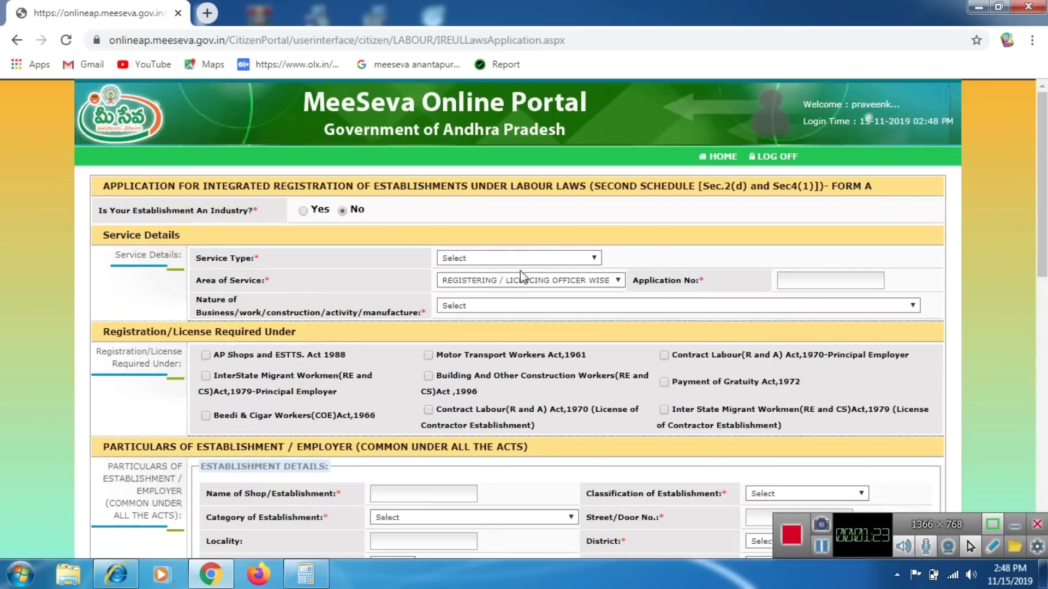
pyautogui.click(538, 258)
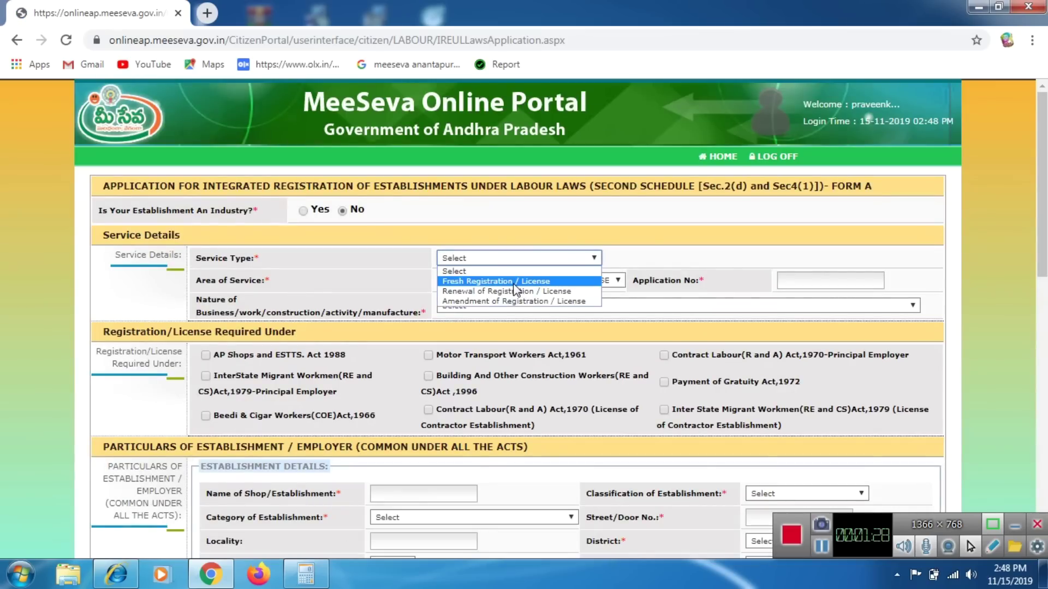
pyautogui.click(514, 282)
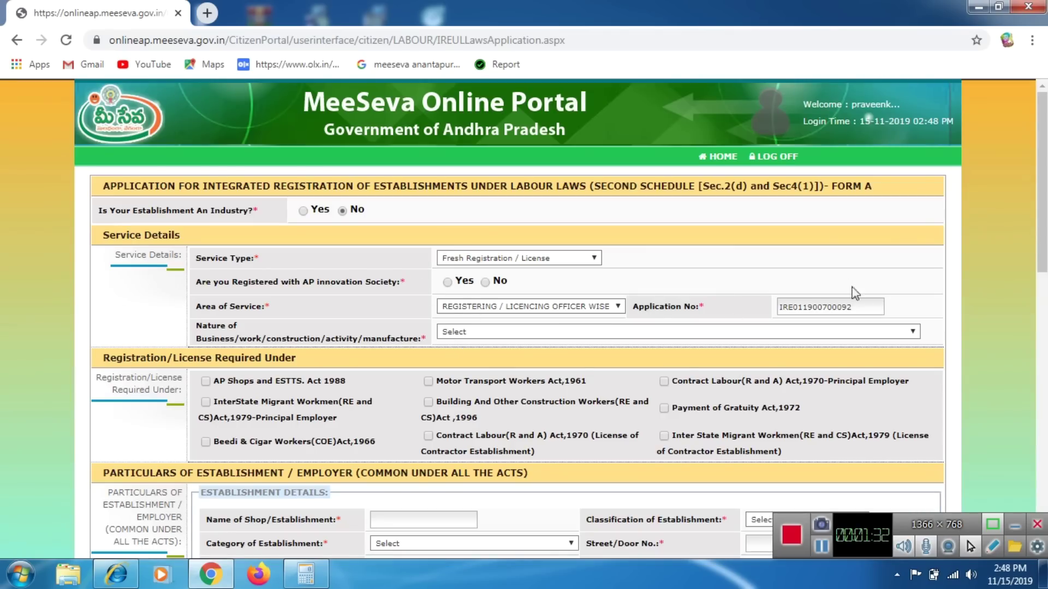
pyautogui.moveTo(868, 307); pyautogui.dragTo(742, 322)
pyautogui.click(367, 379)
# Set nature of business to Others ('tailoring shop') and tick AP Shops and ESTTS. Act 1988.
pyautogui.click(517, 333)
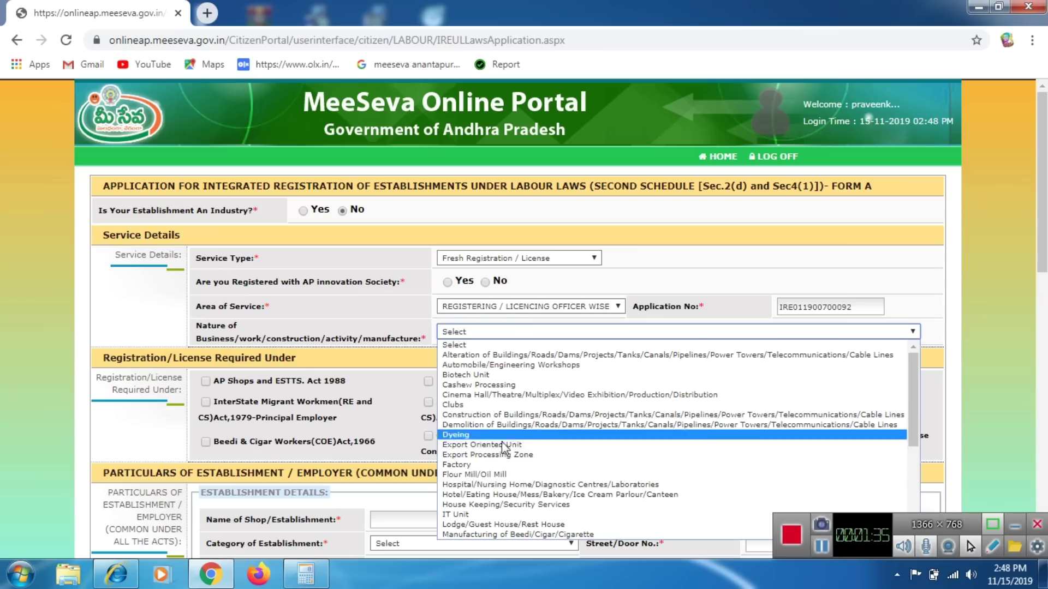
pyautogui.press('Down')
pyautogui.press('Down')
pyautogui.press('Down')
pyautogui.press('Down')
pyautogui.press('Down')
pyautogui.press('Down')
pyautogui.press('Down')
pyautogui.press('Down')
pyautogui.press('Down')
pyautogui.press('Down')
pyautogui.press('Down')
pyautogui.press('Down')
pyautogui.press('Down')
pyautogui.press('Down')
pyautogui.press('Down')
pyautogui.press('Down')
pyautogui.press('Down')
pyautogui.press('Down')
pyautogui.press('Down')
pyautogui.press('Down')
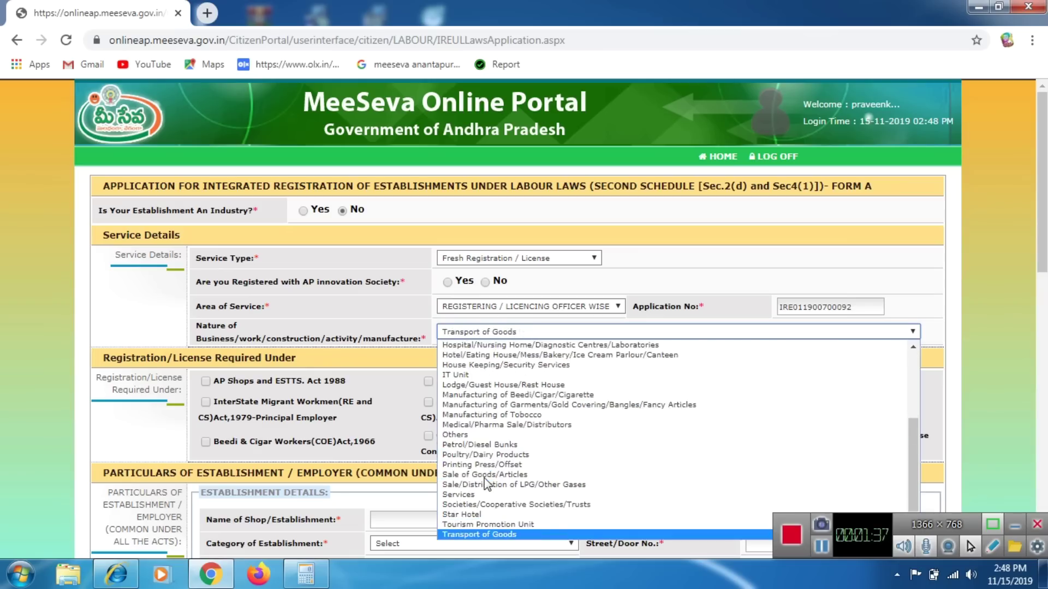
pyautogui.press('Up')
pyautogui.press('Up')
pyautogui.press('Up')
pyautogui.press('Down')
pyautogui.press('Down')
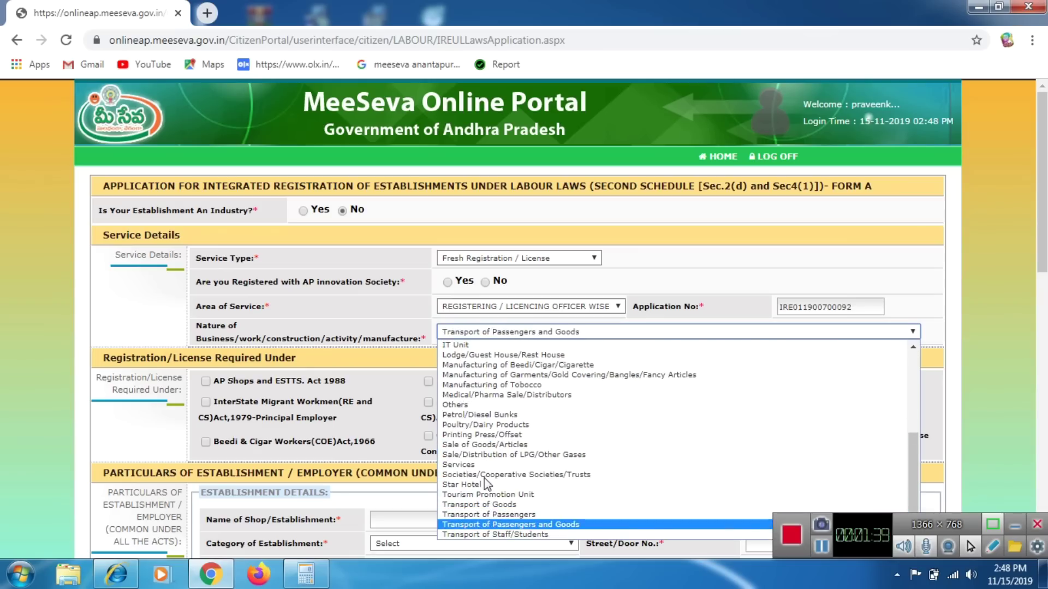
pyautogui.press('b')
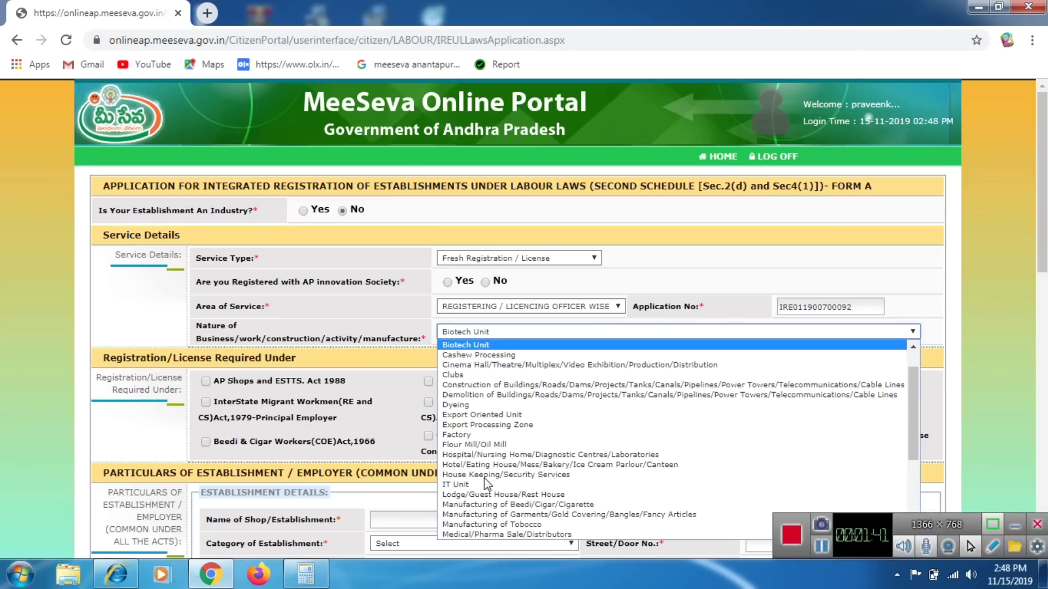
pyautogui.press('o')
pyautogui.press('Return')
pyautogui.click(502, 364)
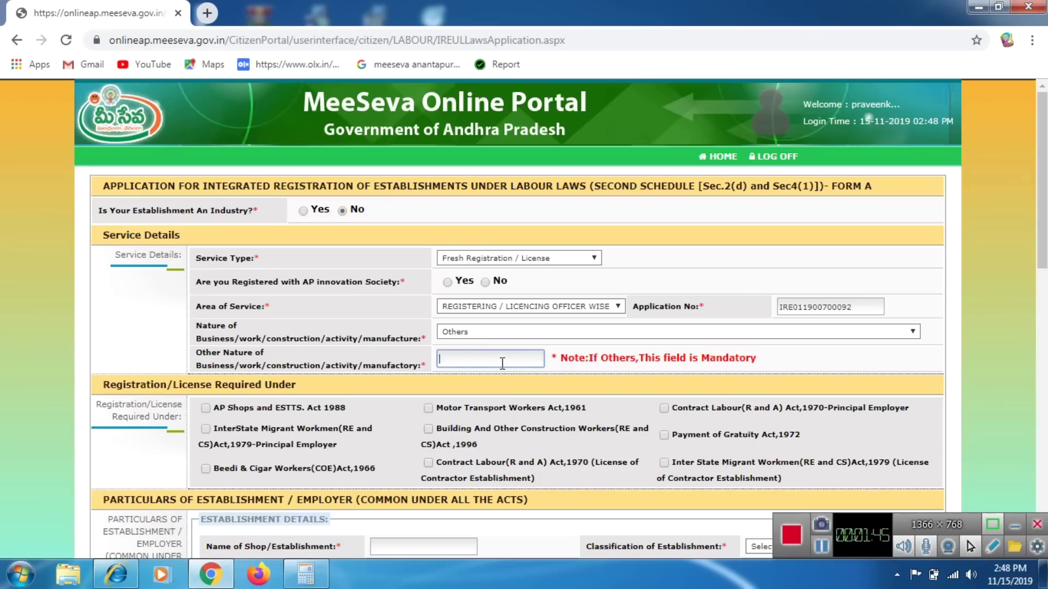
pyautogui.write('tailoring shop')
pyautogui.scroll(-1, 293, 403)
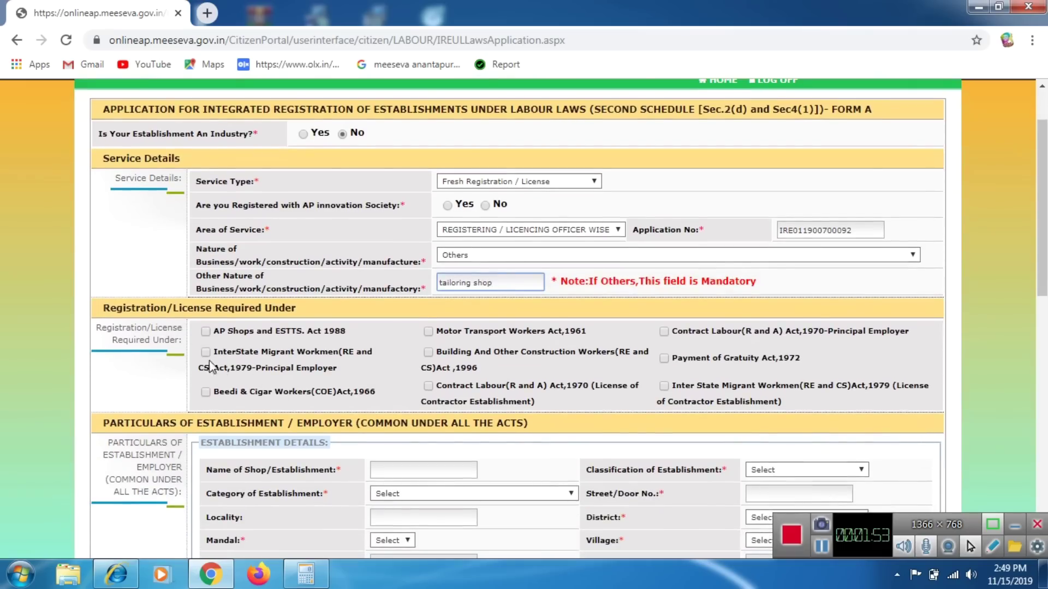
pyautogui.click(205, 332)
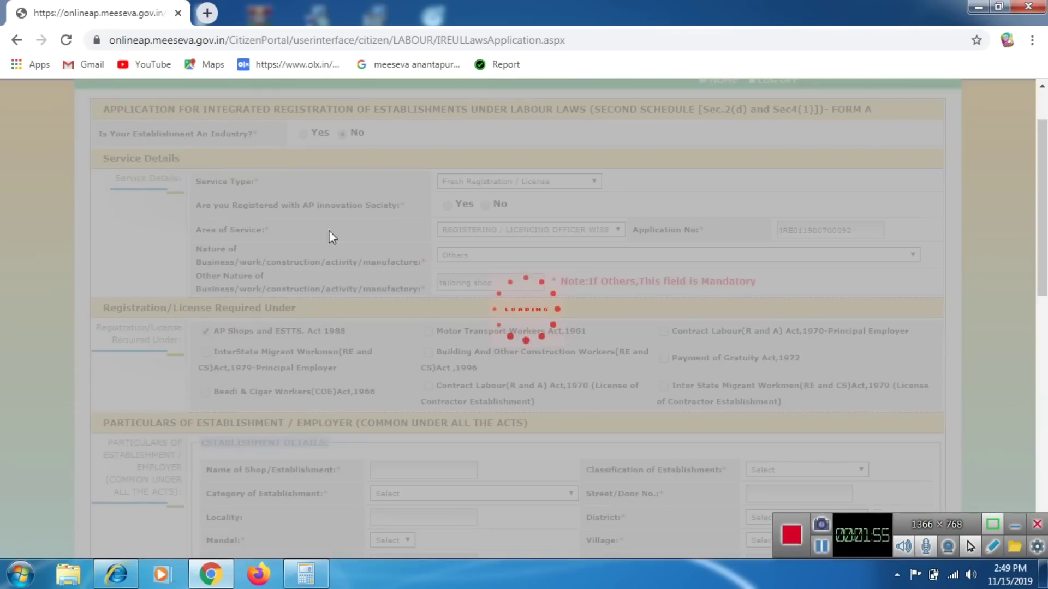
# Enter direct workers as 1 male and 0 female.
pyautogui.scroll(-4, 388, 415)
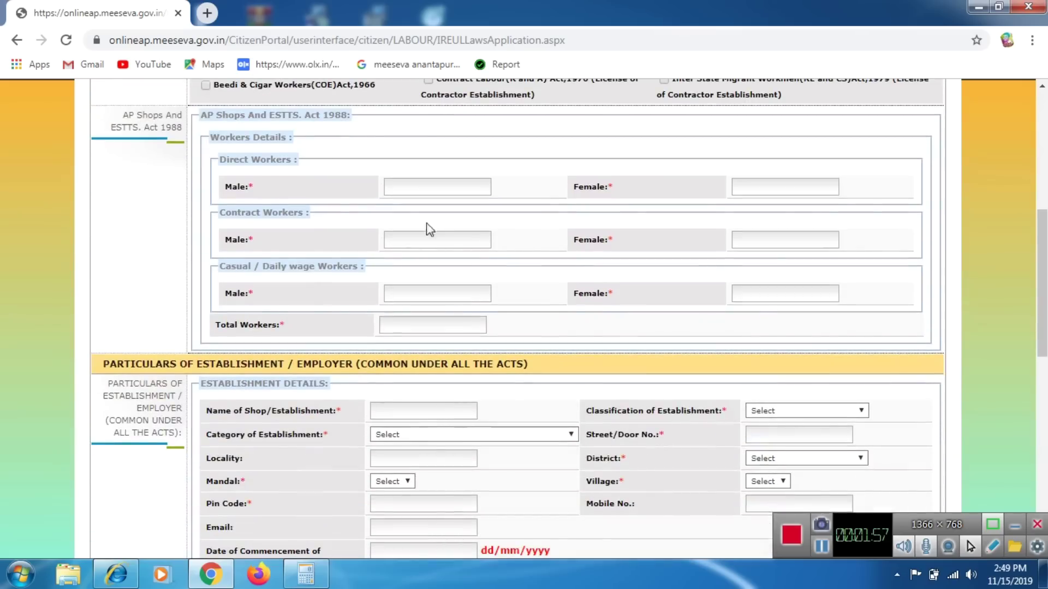
pyautogui.click(420, 187)
pyautogui.write('1')
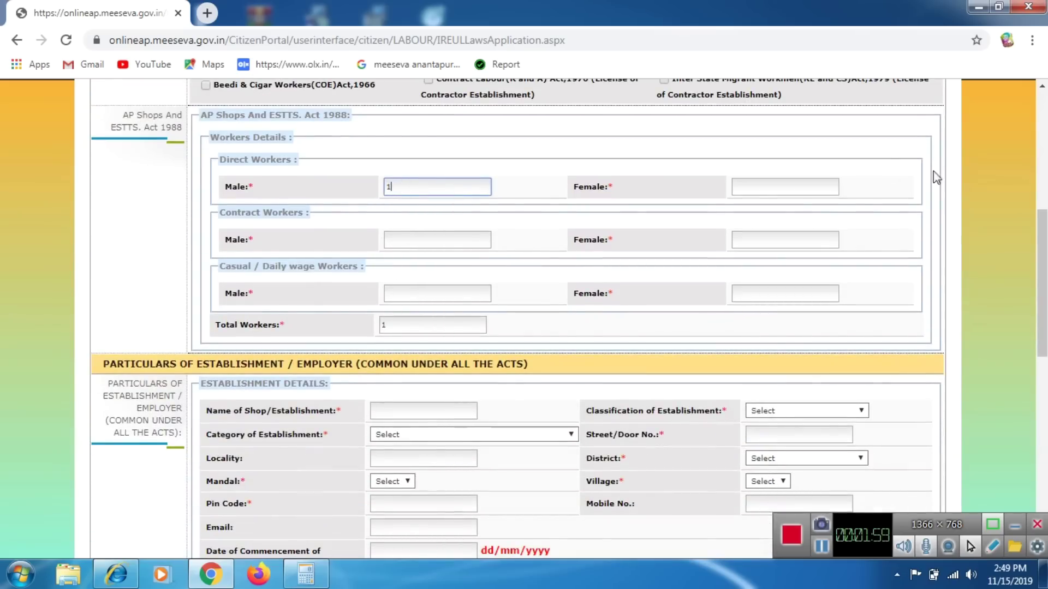
pyautogui.click(757, 189)
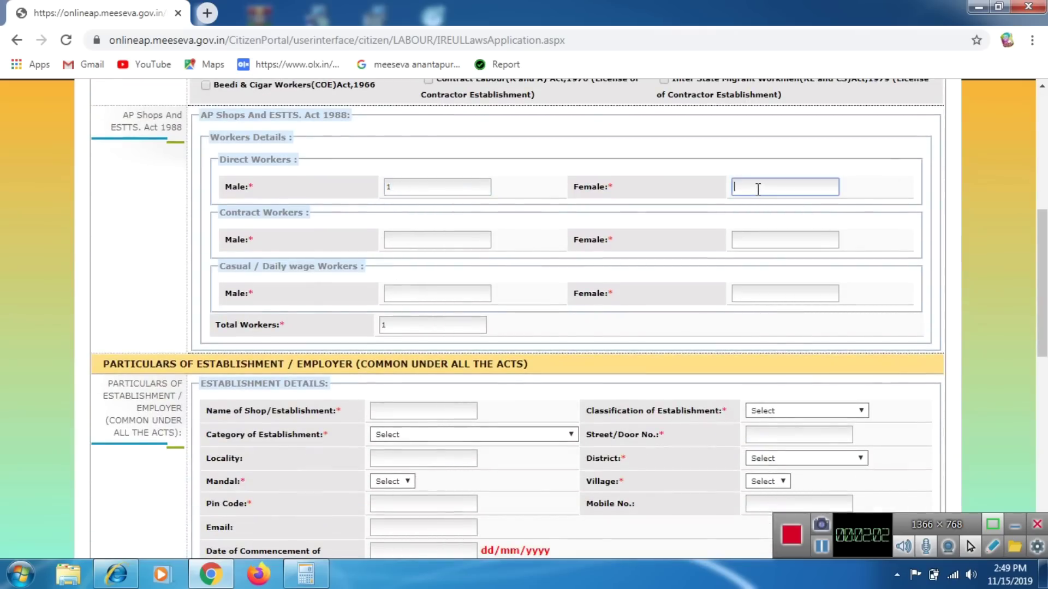
pyautogui.write('0')
# Enter 0 for male and female contract and casual workers.
pyautogui.click(396, 241)
pyautogui.write('0')
pyautogui.click(773, 241)
pyautogui.write('0')
pyautogui.click(459, 293)
pyautogui.write('0')
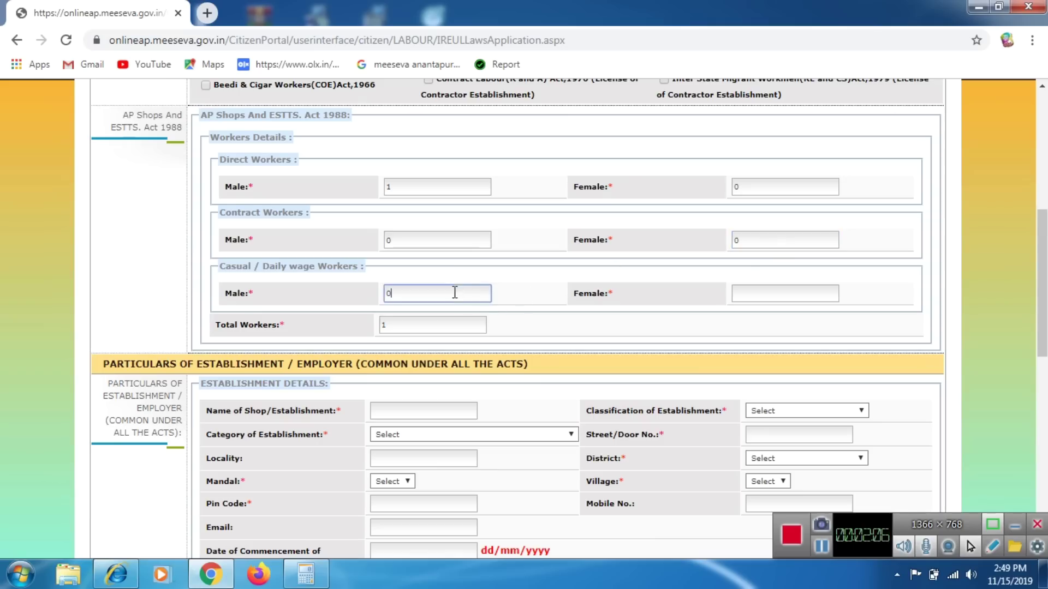
pyautogui.click(780, 293)
pyautogui.write('0')
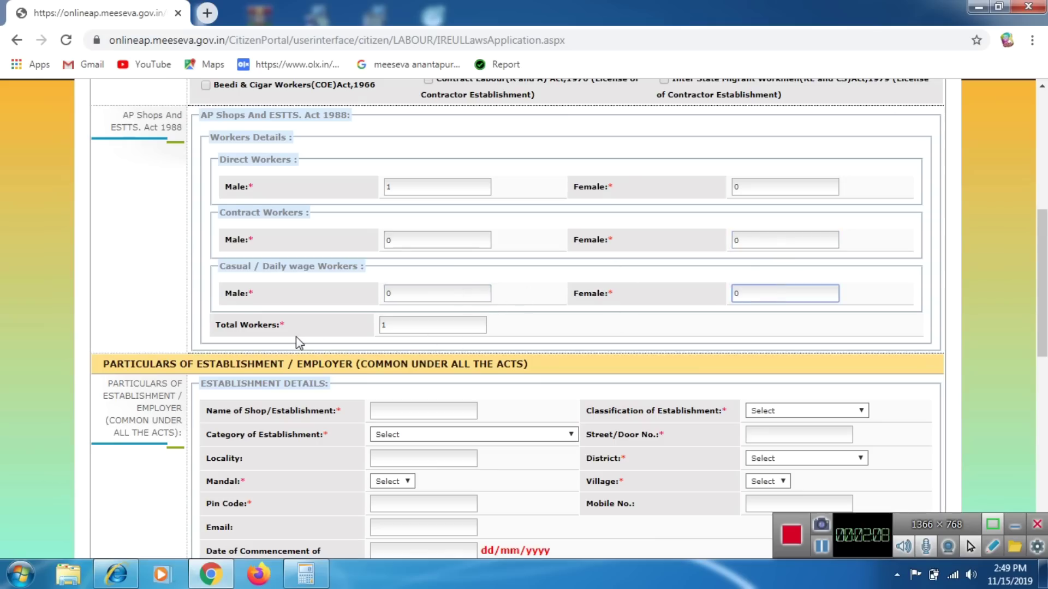
pyautogui.moveTo(205, 324); pyautogui.dragTo(428, 316)
pyautogui.click(551, 332)
pyautogui.scroll(-4, 551, 332)
# Name the establishment 'abc tailoring', classified as Proprietor Firm, category Shop.
pyautogui.click(428, 186)
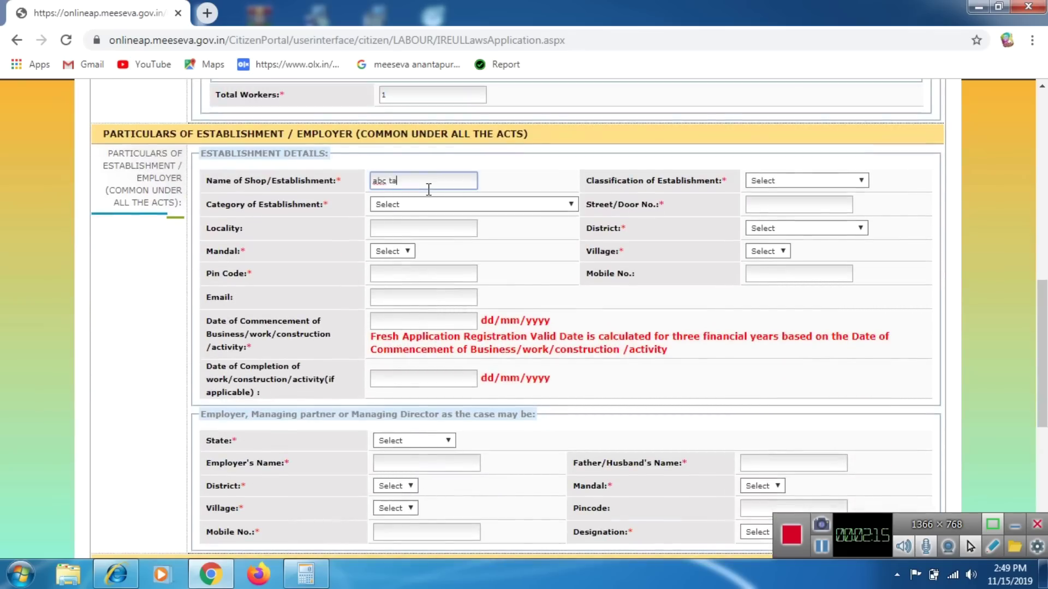
pyautogui.write('abc tailoring shop')
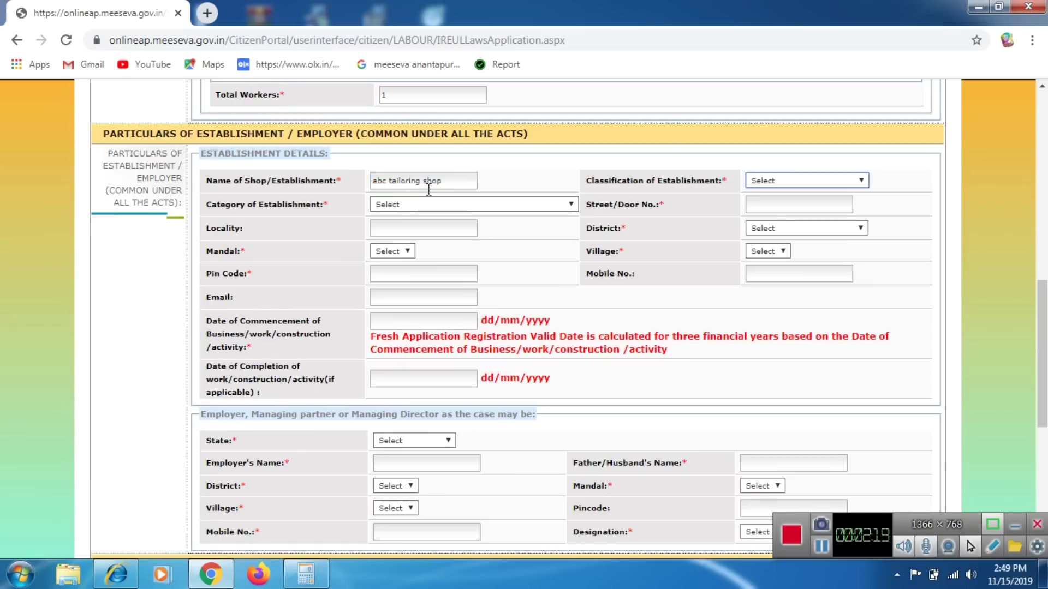
pyautogui.click(825, 181)
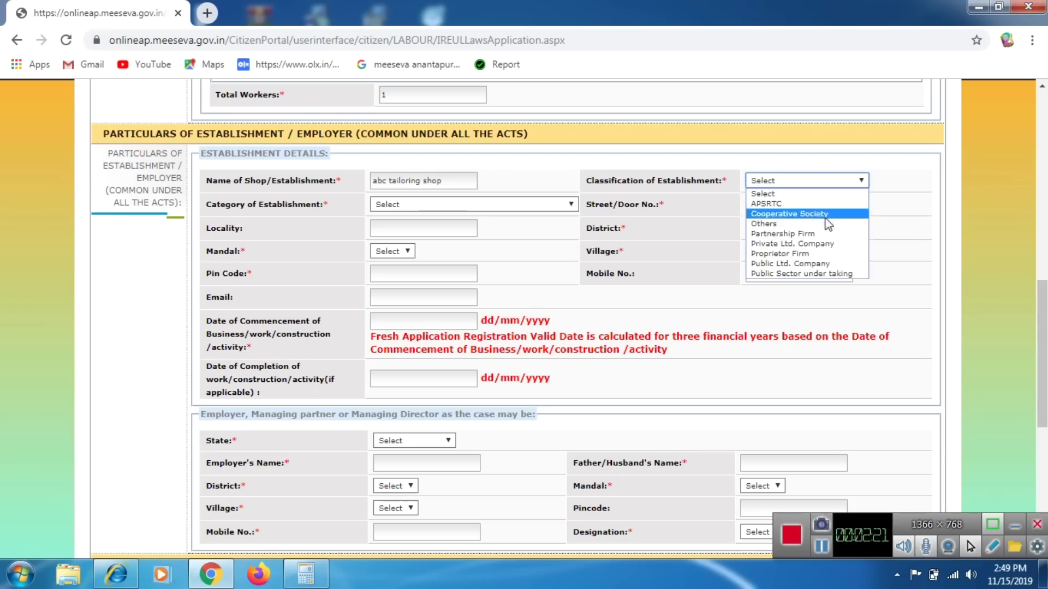
pyautogui.click(824, 253)
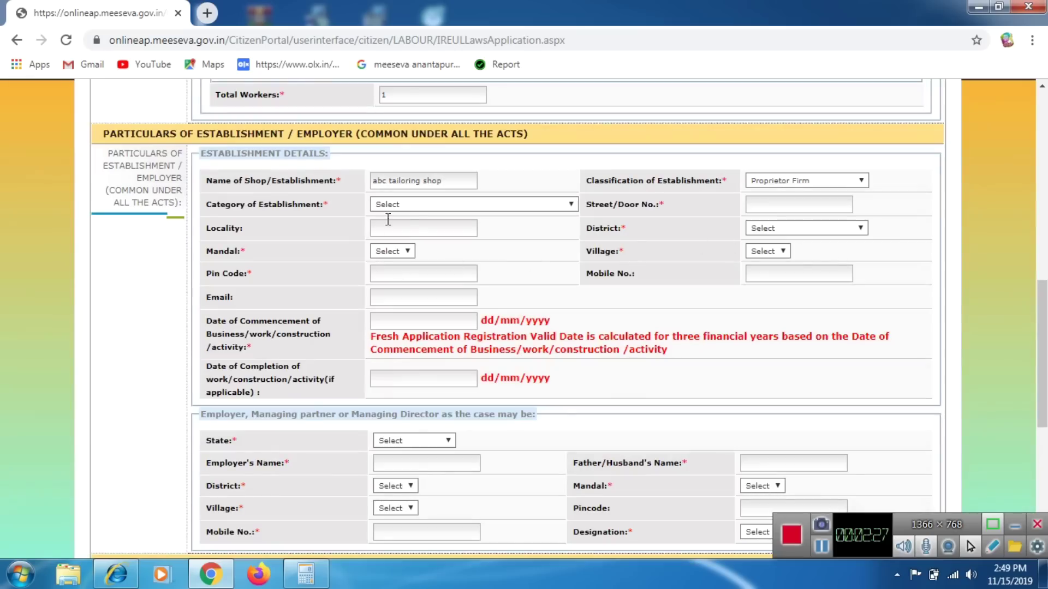
pyautogui.click(408, 208)
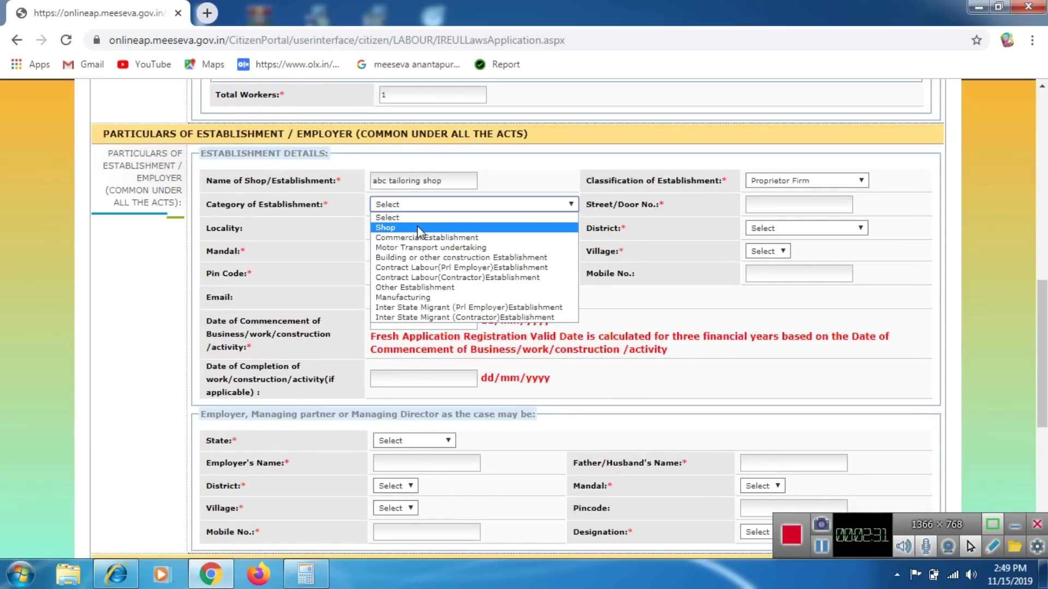
pyautogui.click(418, 228)
# Enter door number 1-1, district Krishna and mandal Ghantasala for the establishment.
pyautogui.click(800, 206)
pyautogui.write('1-1')
pyautogui.press('Tab')
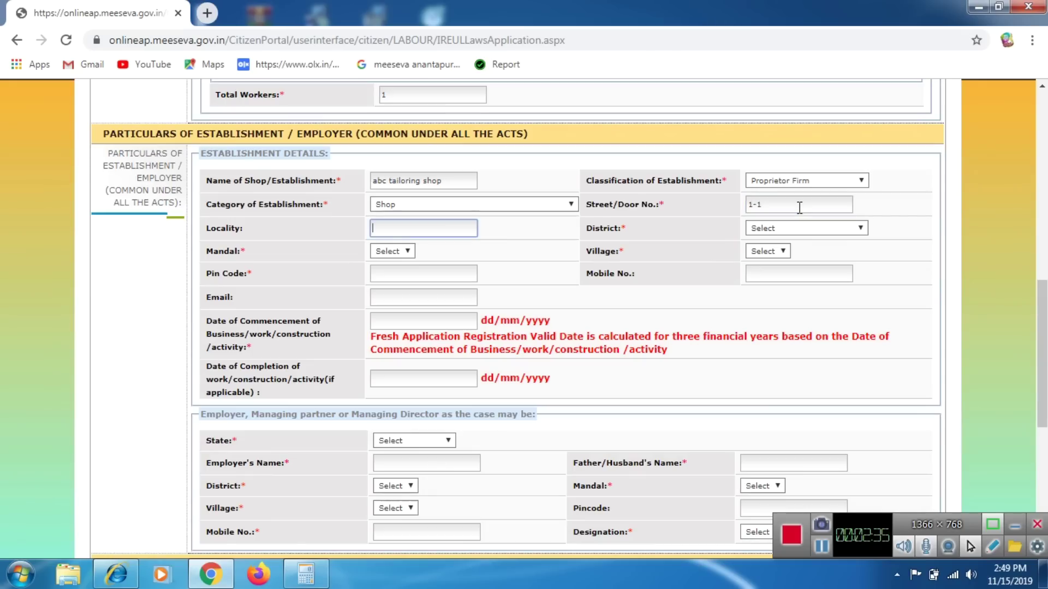
pyautogui.press('Tab')
pyautogui.press('k')
pyautogui.click(445, 268)
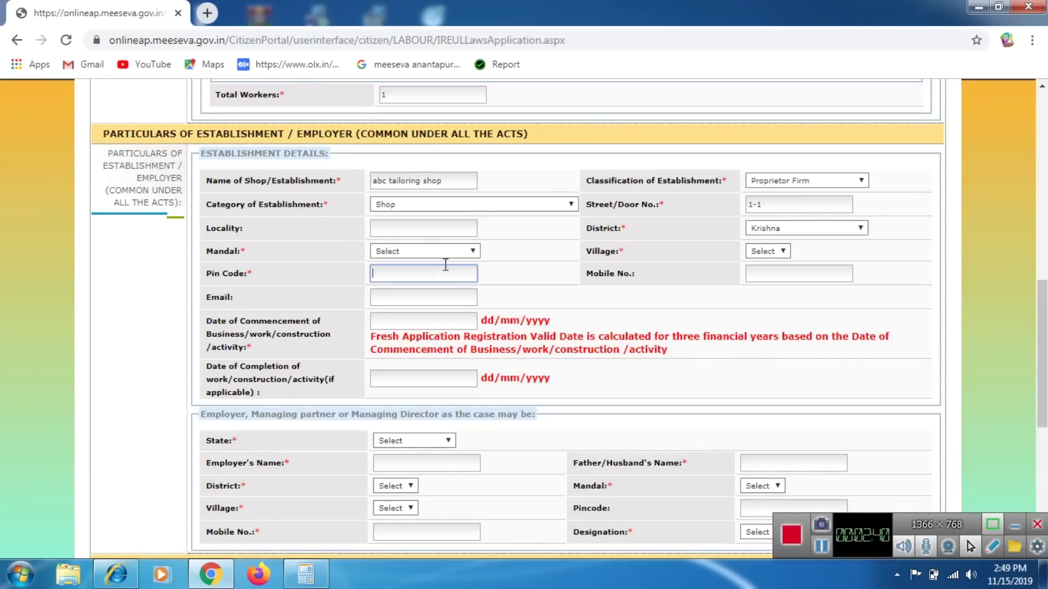
pyautogui.click(394, 252)
pyautogui.write('gh')
pyautogui.press('Return')
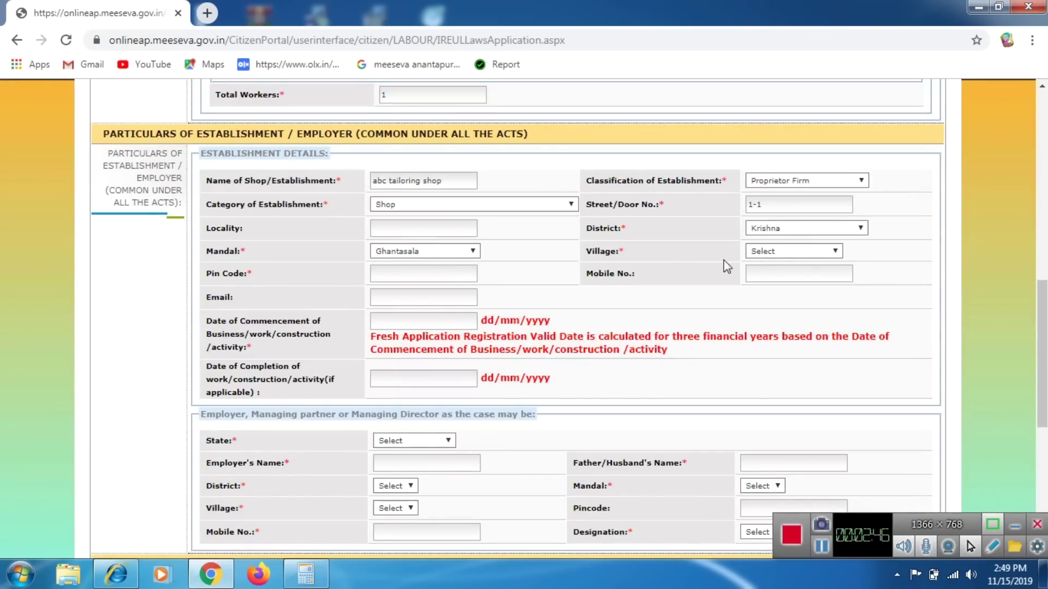
# Set village LANKAPALLE, pin code 521131 and commencement date 01/01/2018.
pyautogui.click(802, 252)
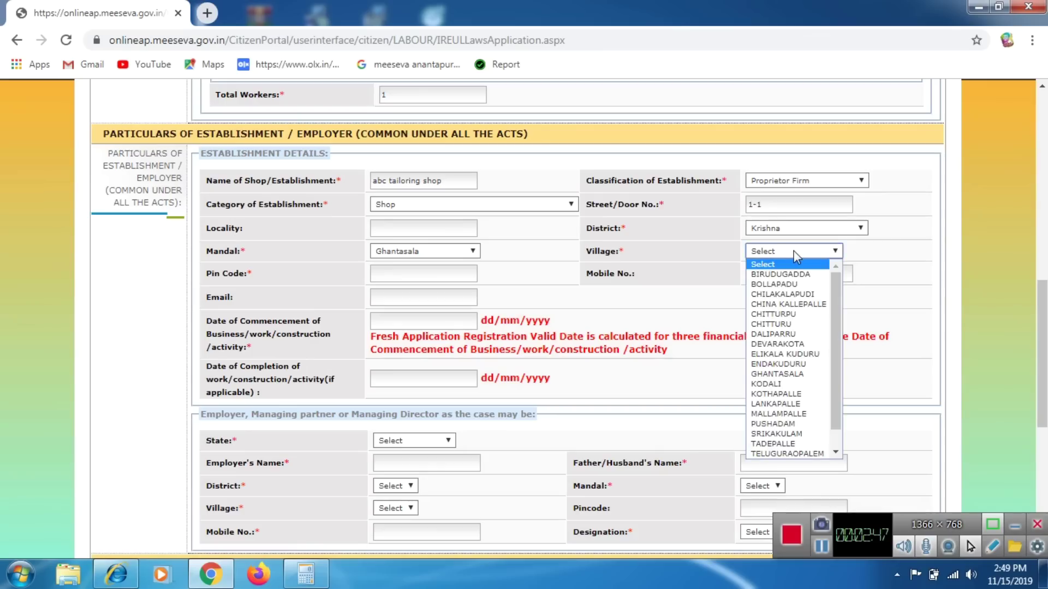
pyautogui.write('l')
pyautogui.click(796, 253)
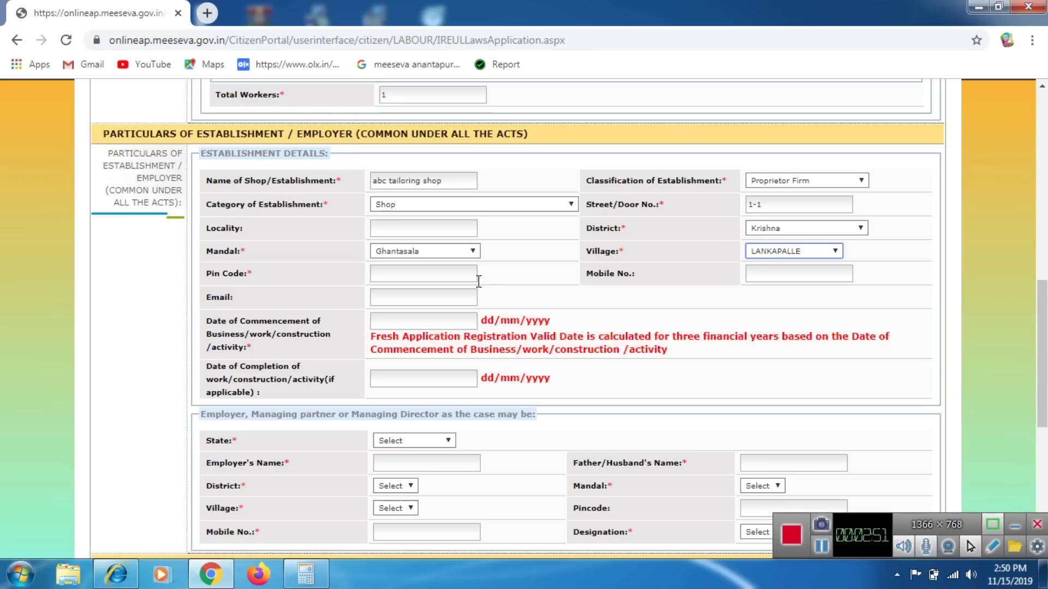
pyautogui.click(447, 274)
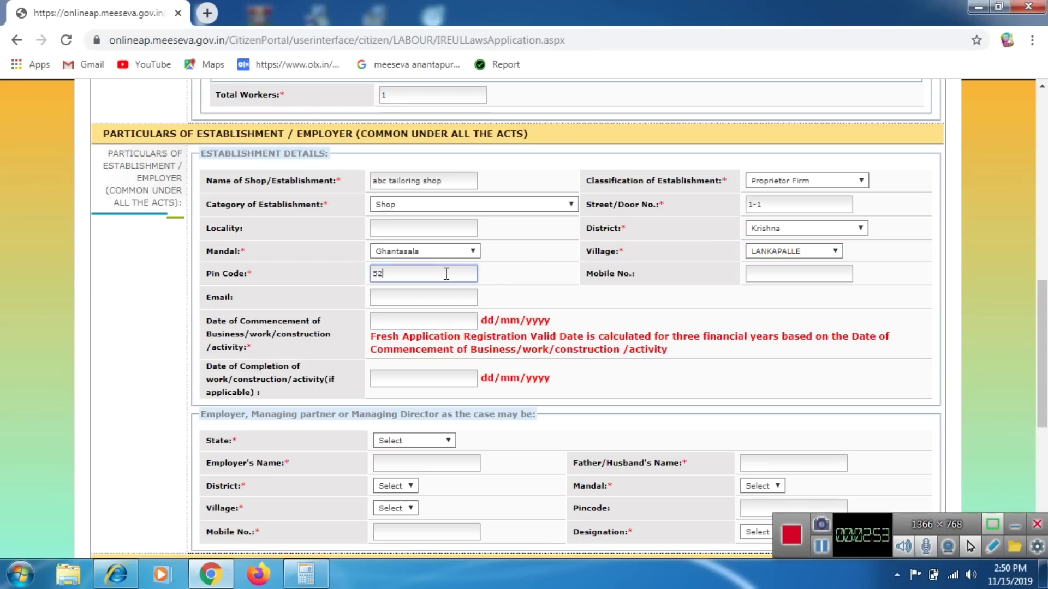
pyautogui.click(564, 302)
pyautogui.click(375, 326)
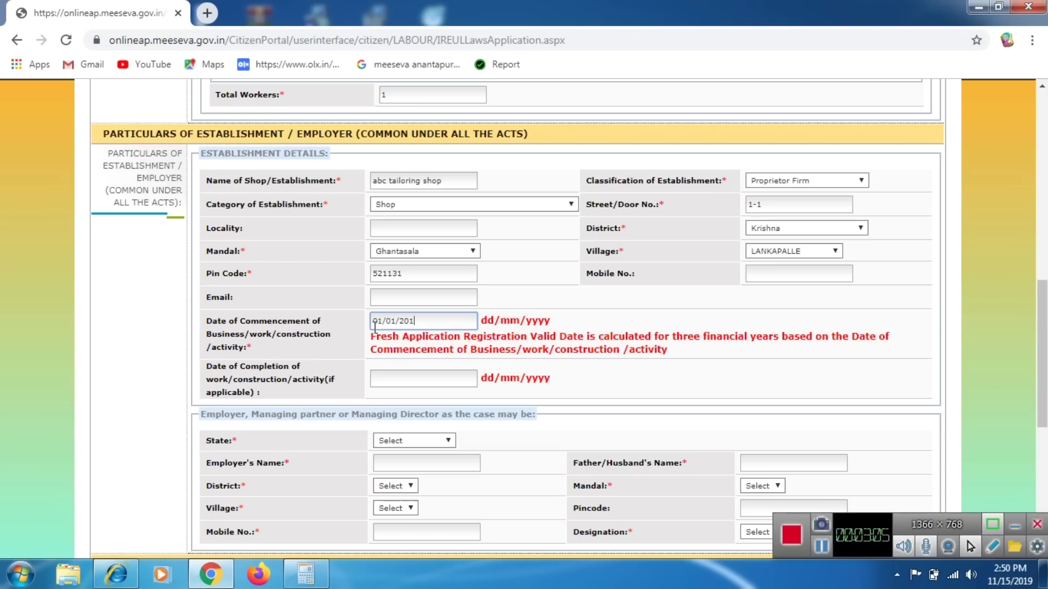
pyautogui.click(668, 336)
# Set the employer's state to Andhra Pradesh and enter the employer's name.
pyautogui.scroll(-2, 617, 307)
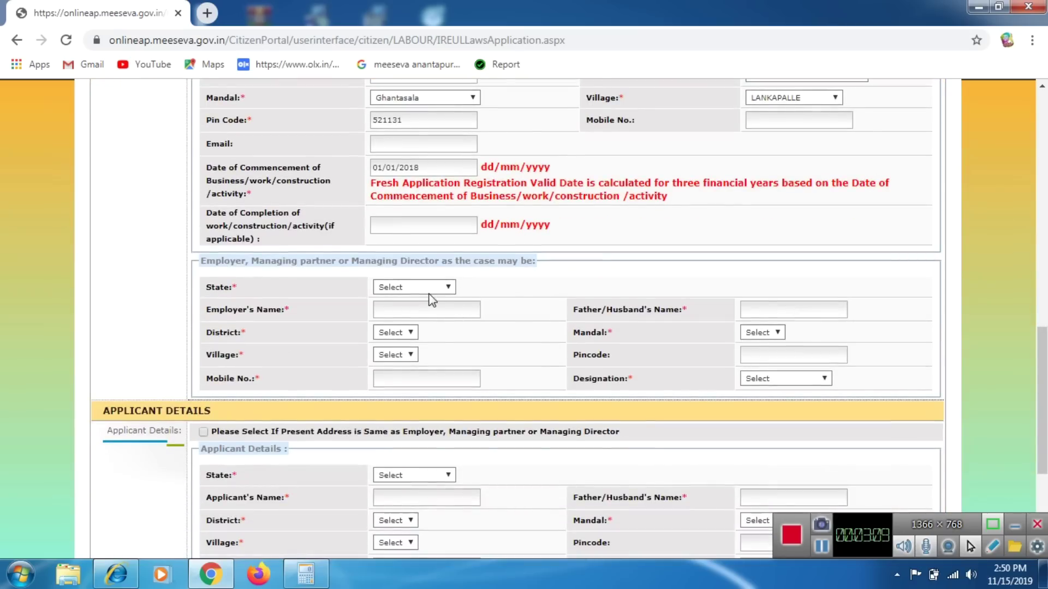
pyautogui.click(431, 287)
pyautogui.click(435, 309)
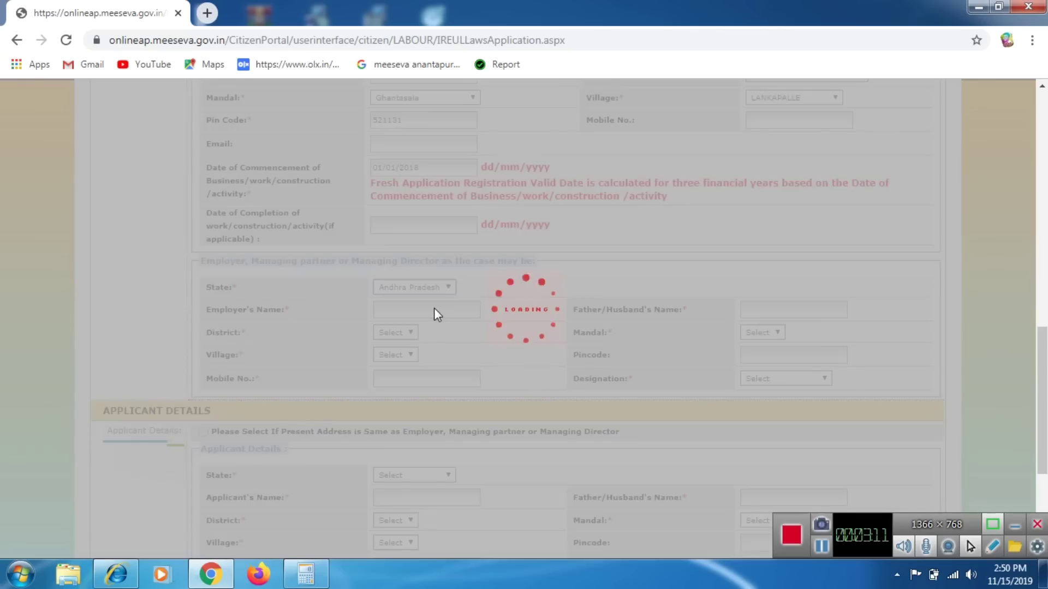
pyautogui.click(436, 309)
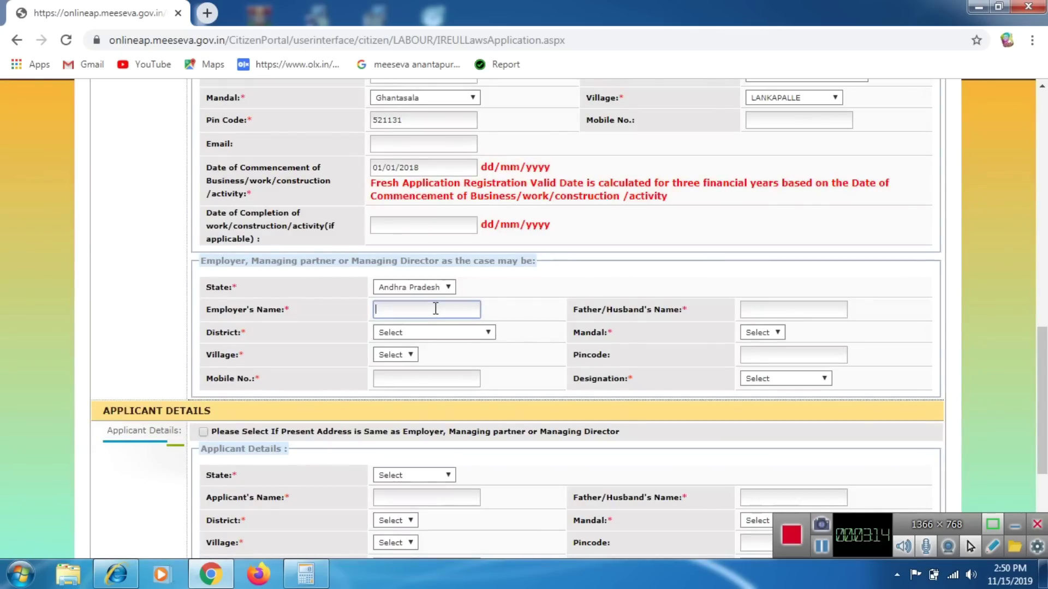
pyautogui.write('abcdfg')
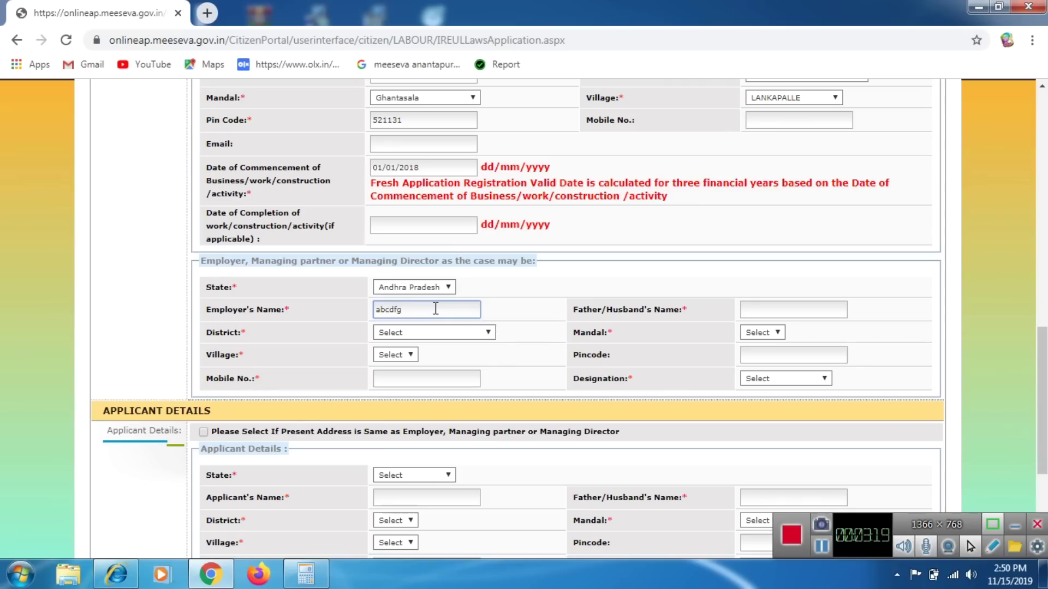
pyautogui.press('Tab')
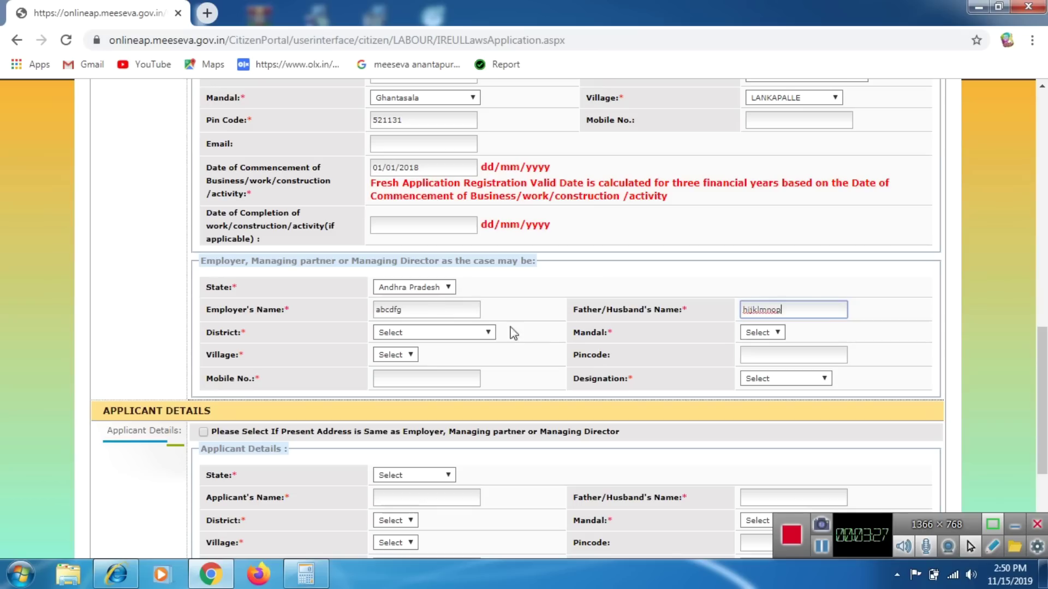
# Set the employer's district Krishna, mandal Ghantasala and village LANKAPALLE.
pyautogui.click(473, 337)
pyautogui.click(441, 395)
pyautogui.click(792, 327)
pyautogui.write('gh')
pyautogui.press('Return')
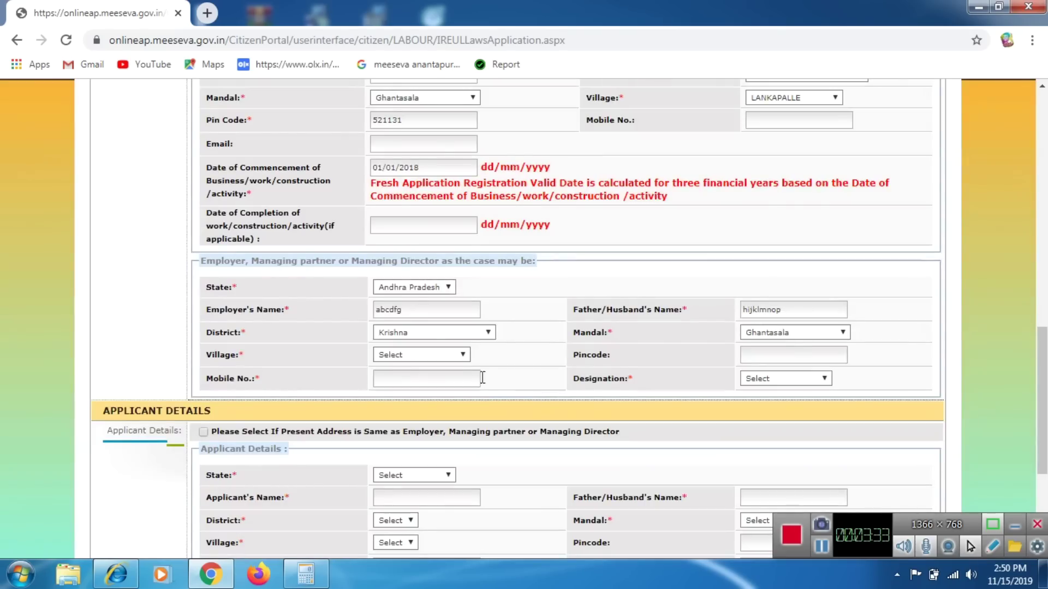
pyautogui.click(456, 355)
pyautogui.write('l')
pyautogui.press('Return')
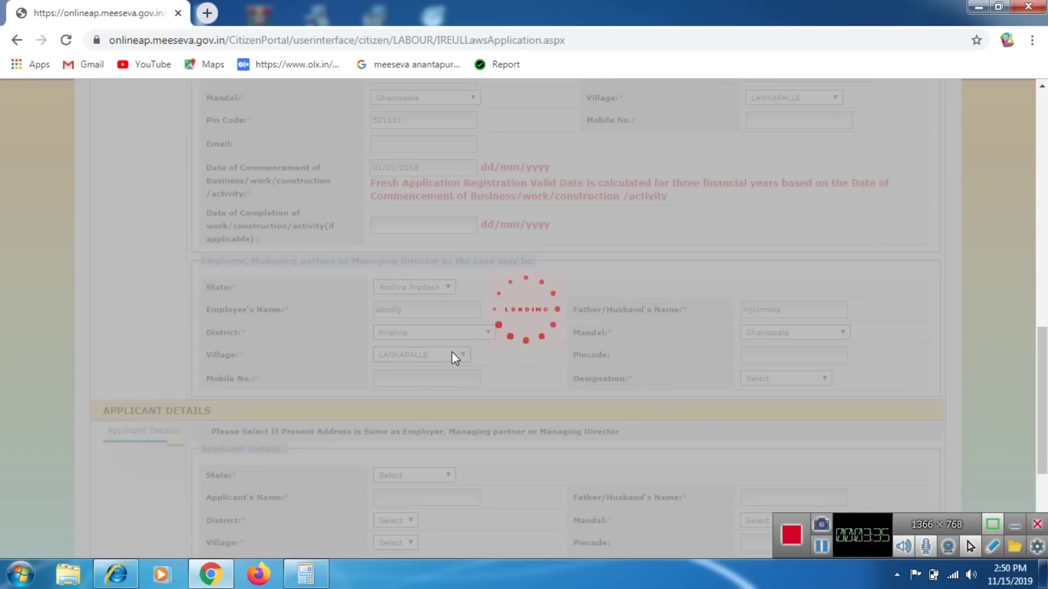
# Enter employer pincode 521131, the mobile number, and designation Proprietor.
pyautogui.click(768, 356)
pyautogui.write('521131')
pyautogui.click(442, 379)
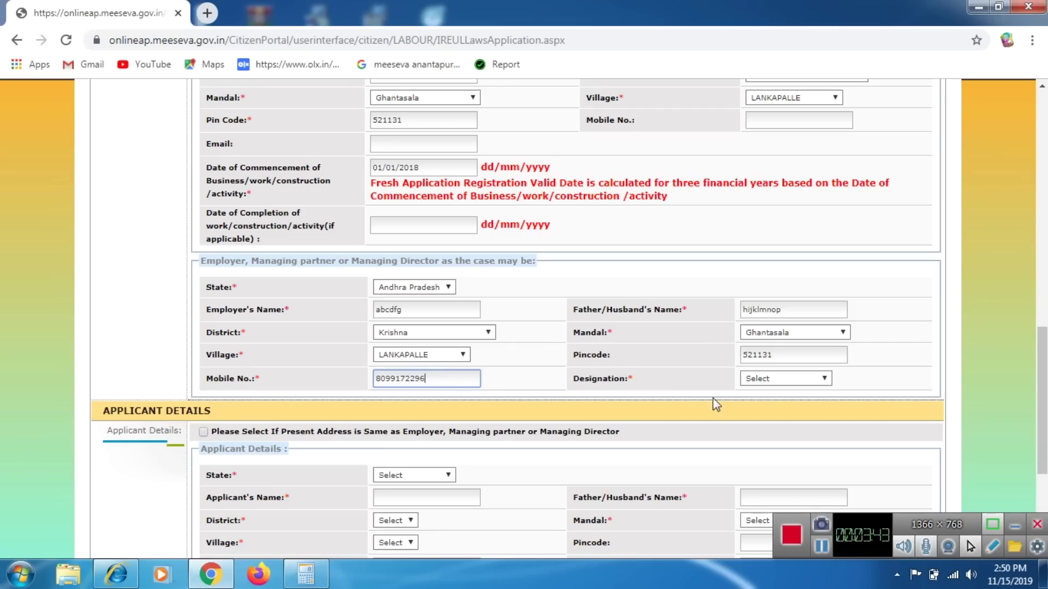
pyautogui.click(797, 379)
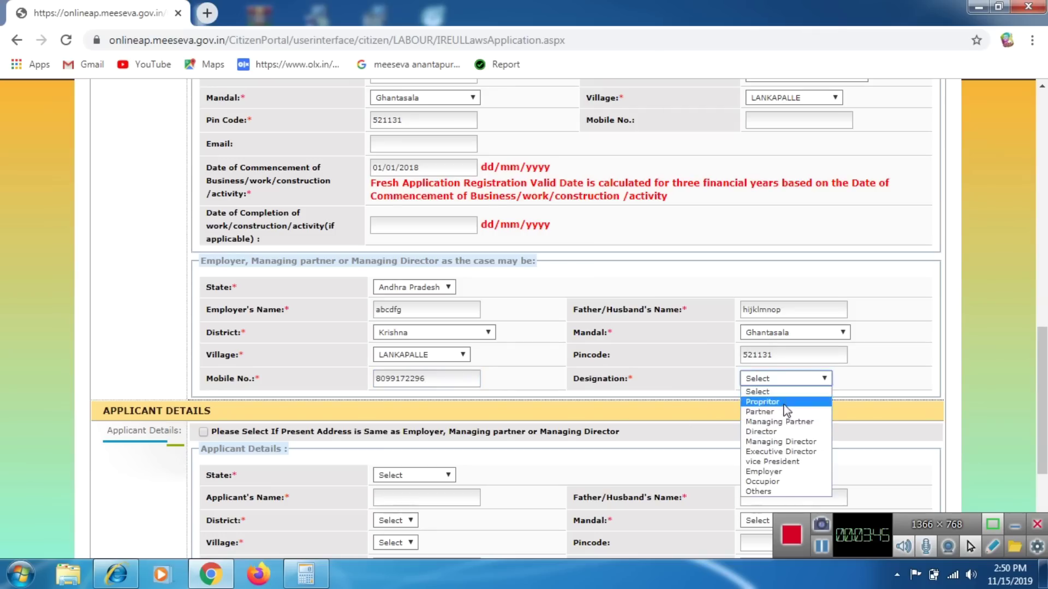
pyautogui.click(781, 402)
pyautogui.scroll(-4, 679, 405)
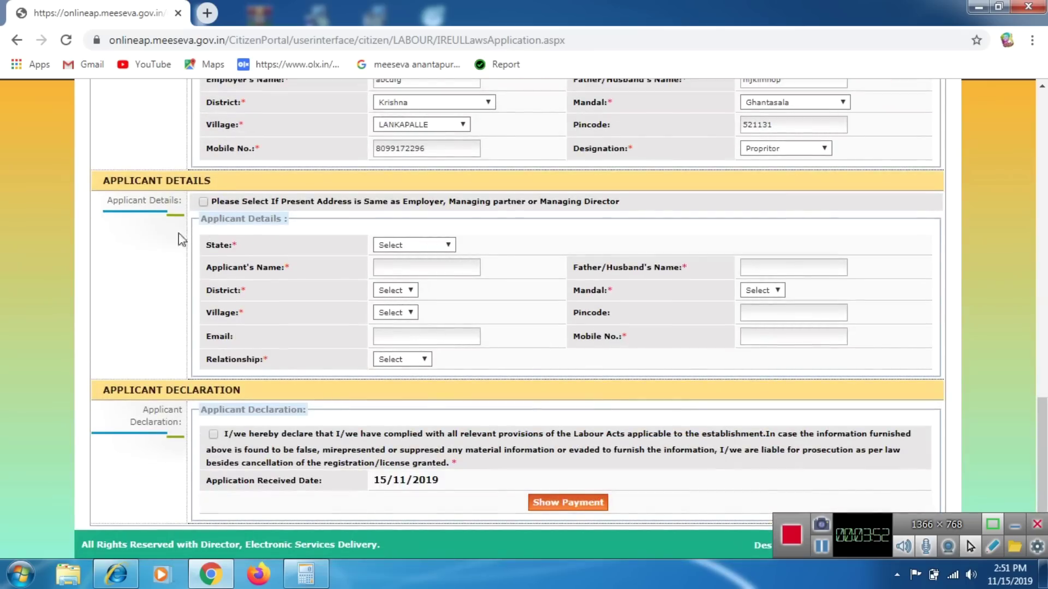
# Copy the employer address into the applicant details and accept the declaration.
pyautogui.click(204, 201)
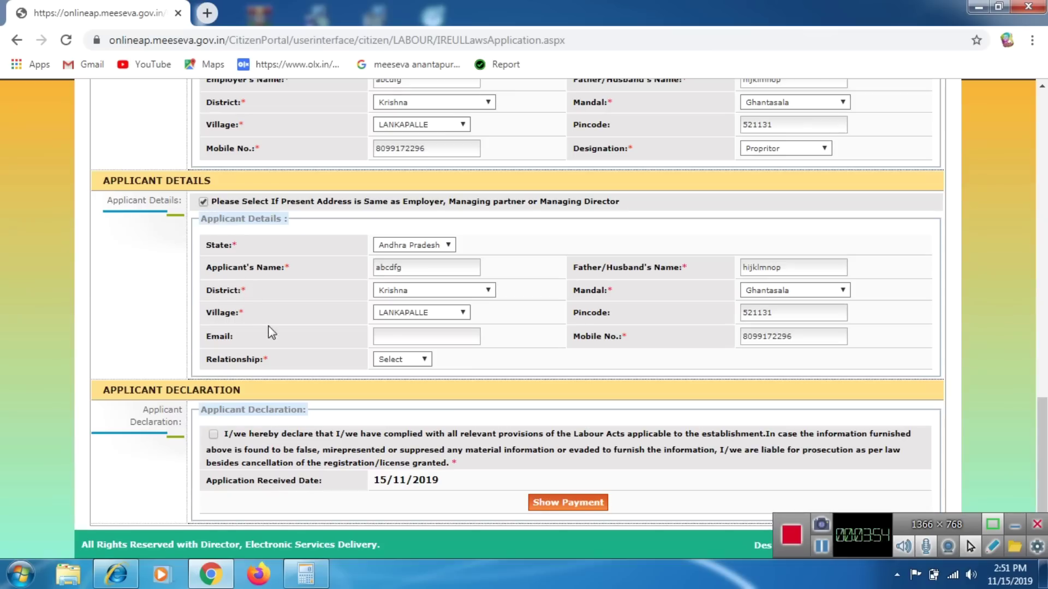
pyautogui.click(213, 433)
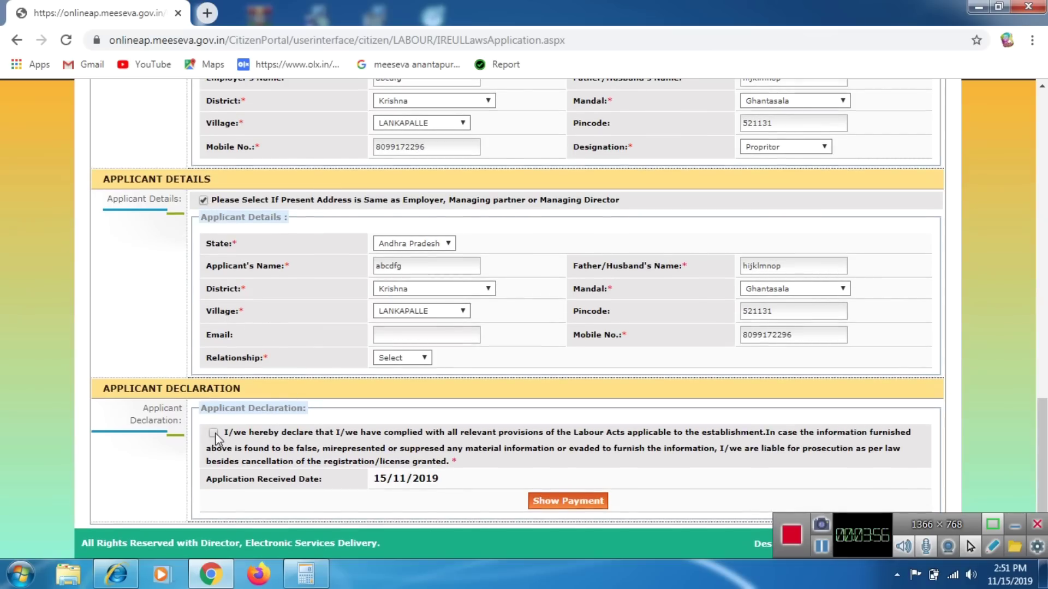
pyautogui.moveTo(314, 433); pyautogui.dragTo(382, 434)
pyautogui.click(304, 461)
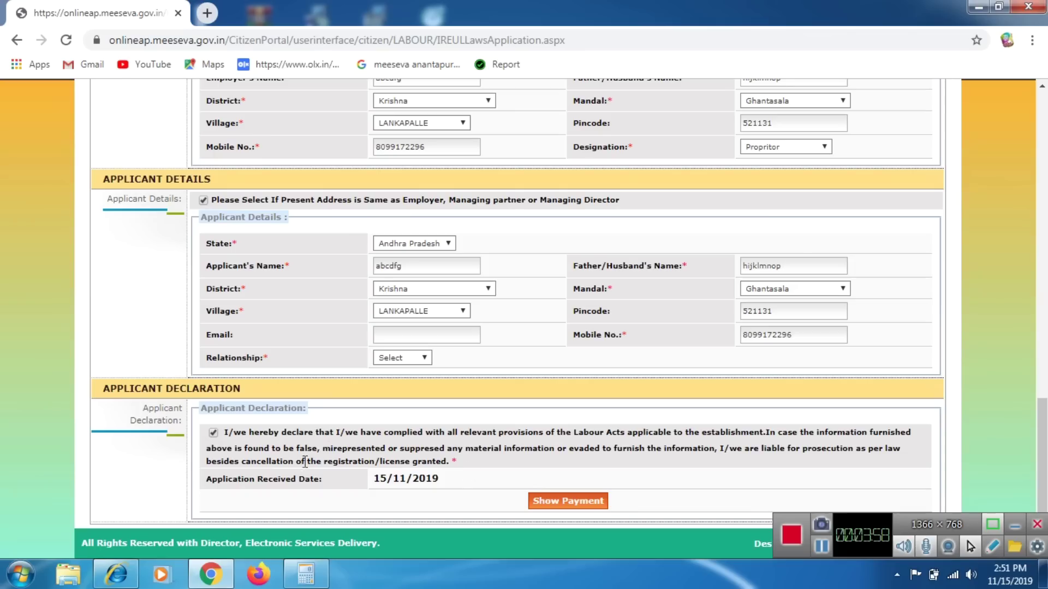
pyautogui.click(538, 503)
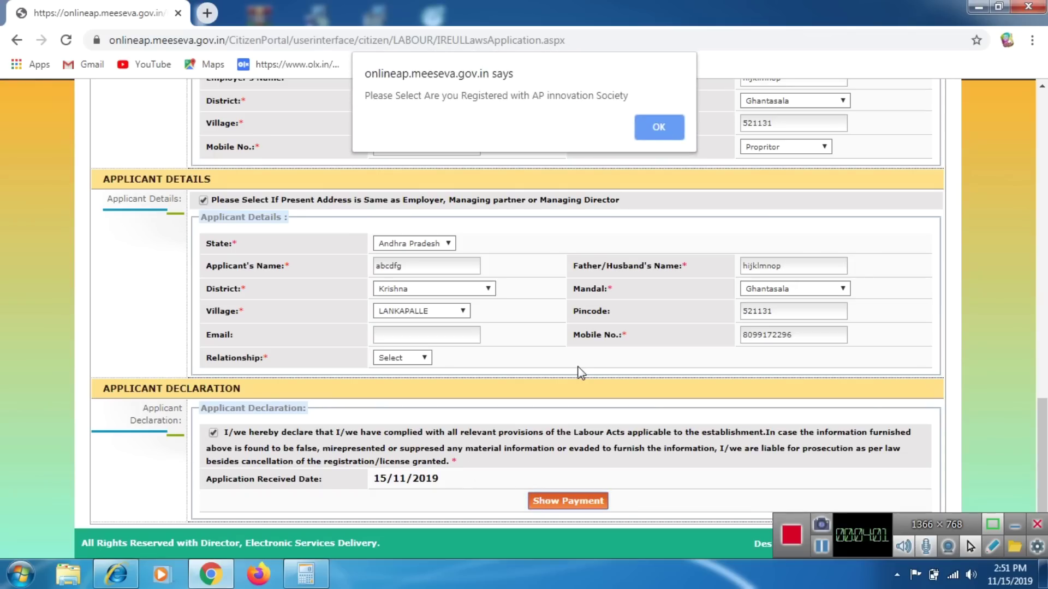
pyautogui.click(654, 137)
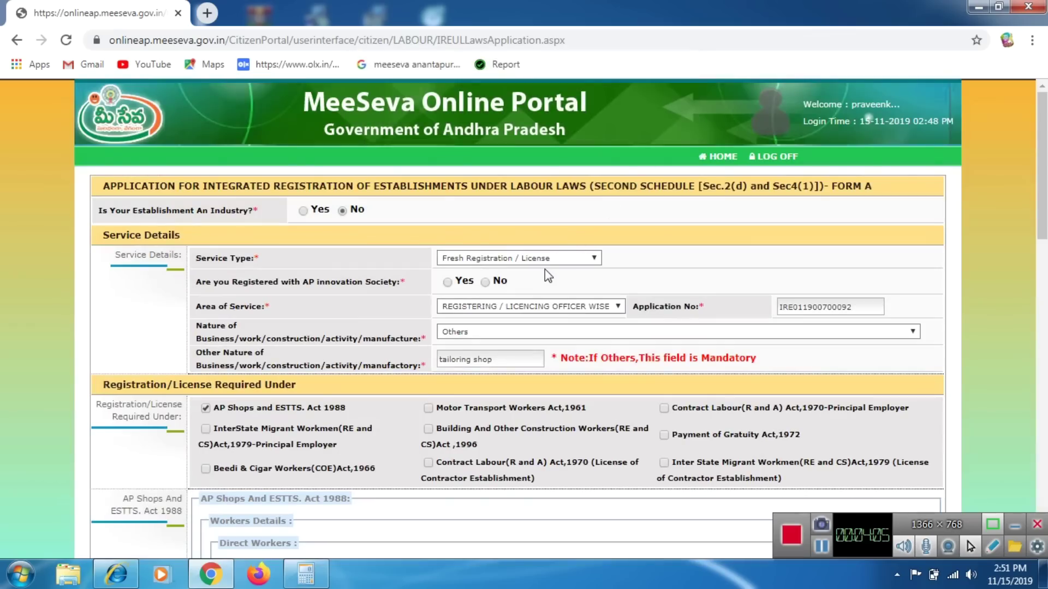
# Answer No for AP innovation Society, set relationship to Self, and show the 260.00 payment.
pyautogui.click(485, 281)
pyautogui.scroll(-12, 585, 339)
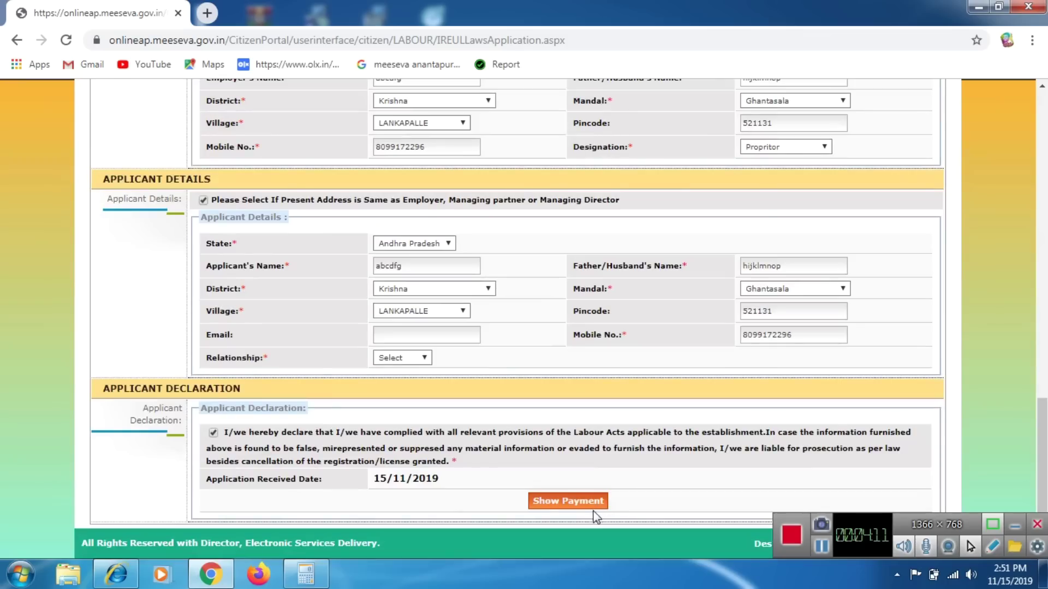
pyautogui.click(545, 500)
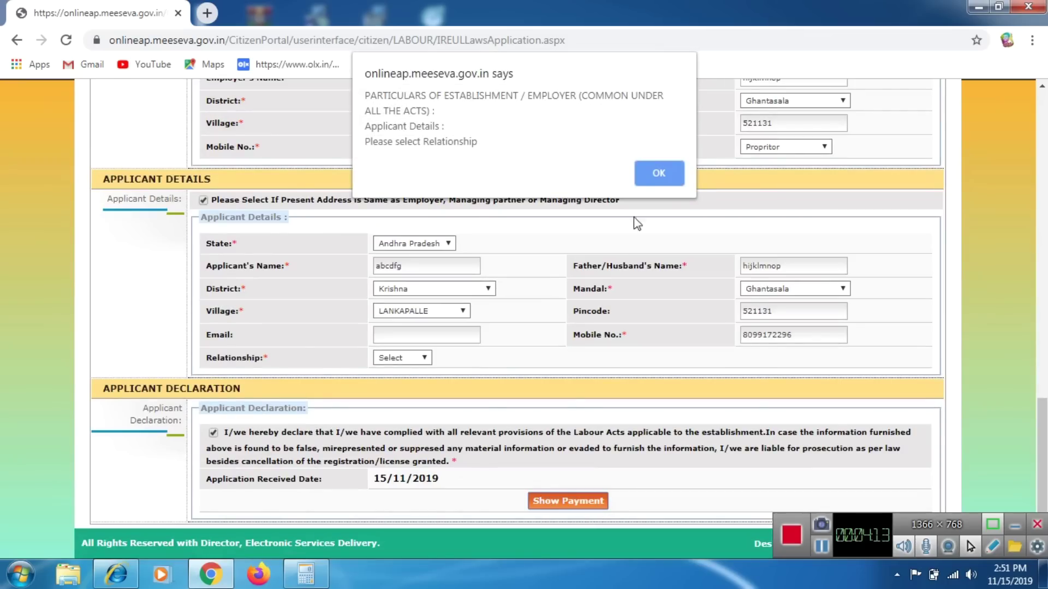
pyautogui.click(658, 173)
pyautogui.click(400, 358)
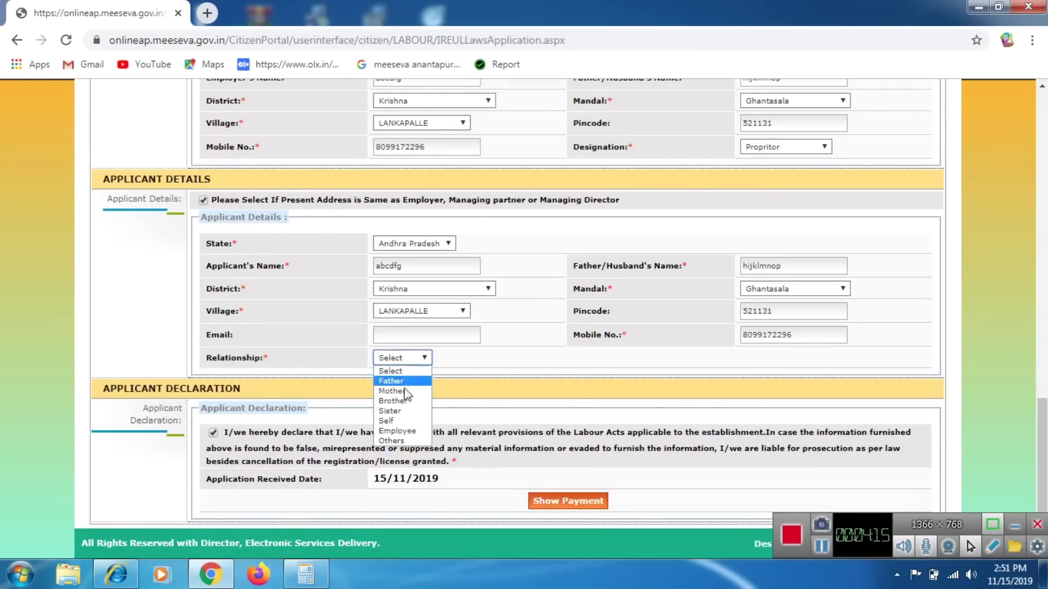
pyautogui.click(400, 423)
pyautogui.click(546, 499)
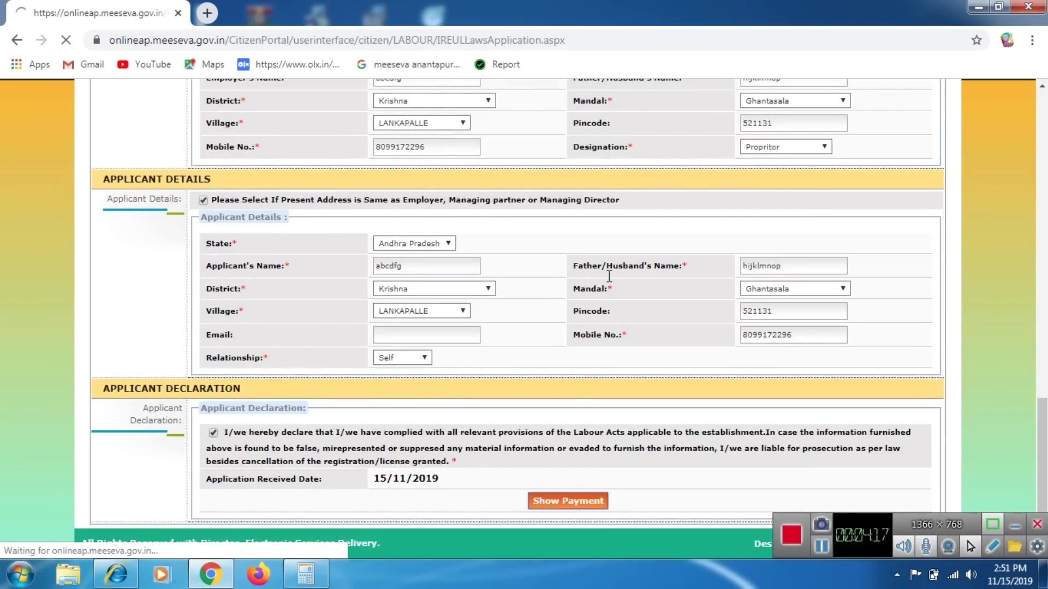
pyautogui.scroll(-15, 640, 415)
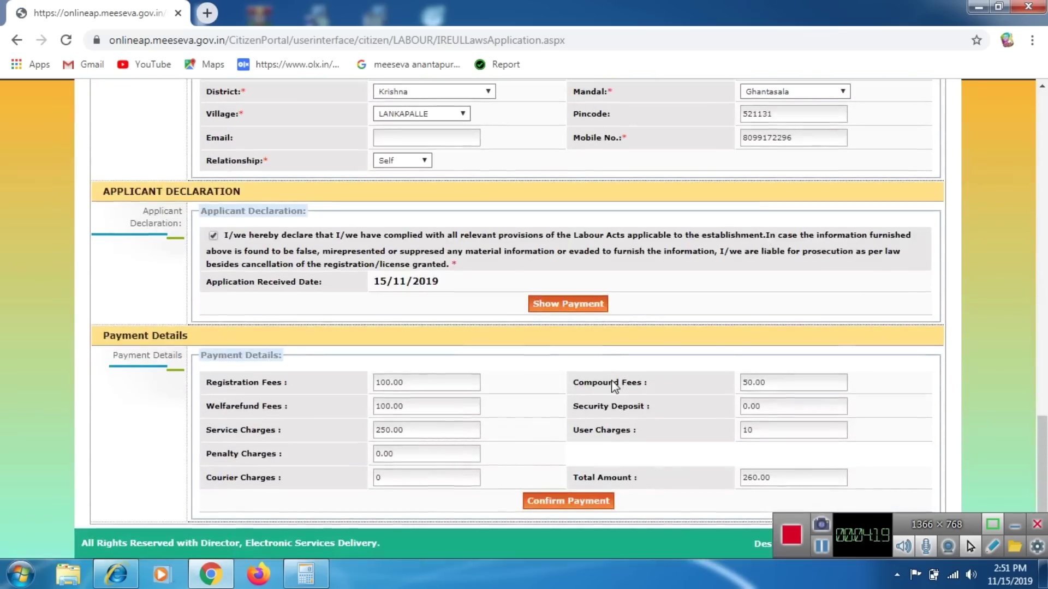
pyautogui.moveTo(766, 478); pyautogui.dragTo(731, 482)
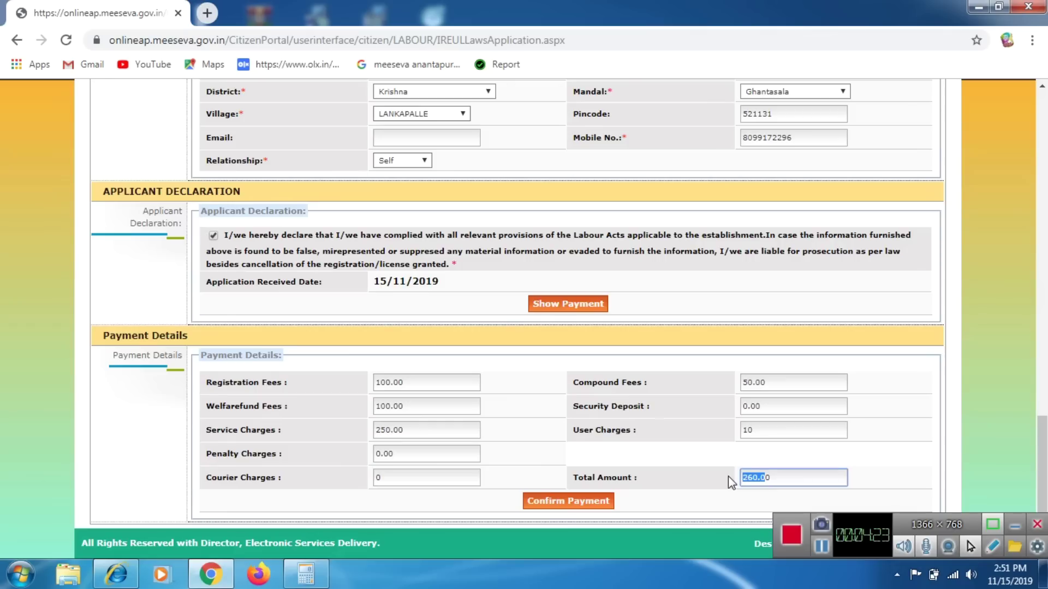
pyautogui.scroll(10, 697, 437)
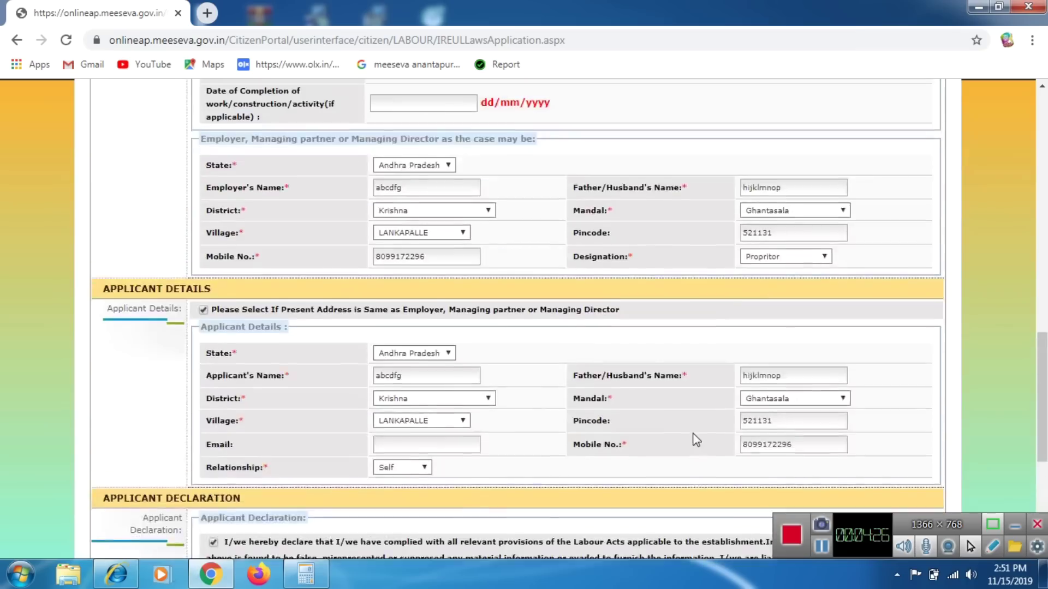
pyautogui.scroll(3, 411, 315)
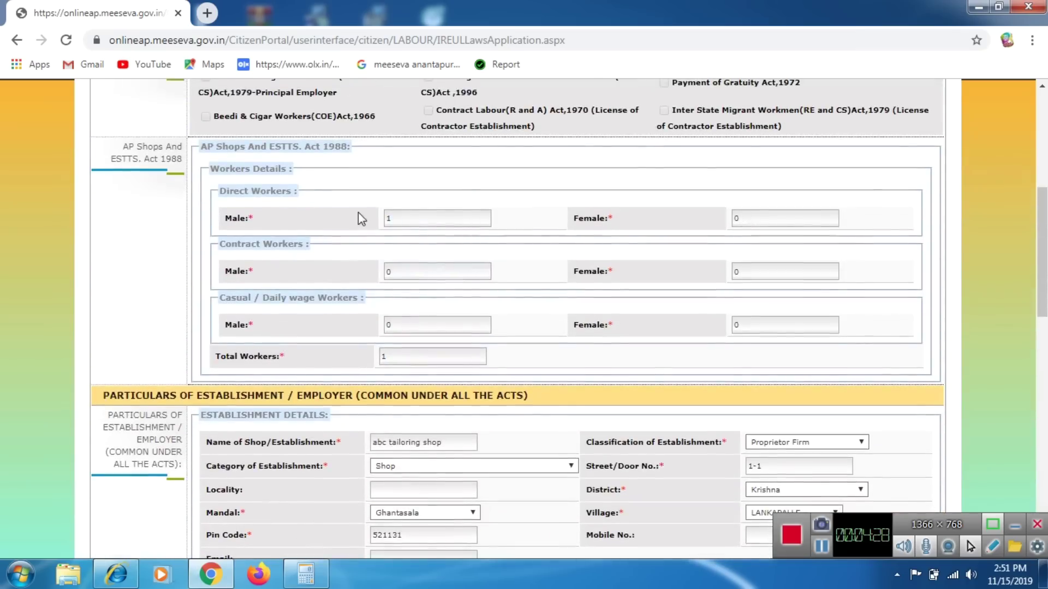
pyautogui.tripleClick(245, 192)
pyautogui.moveTo(395, 221); pyautogui.dragTo(384, 224)
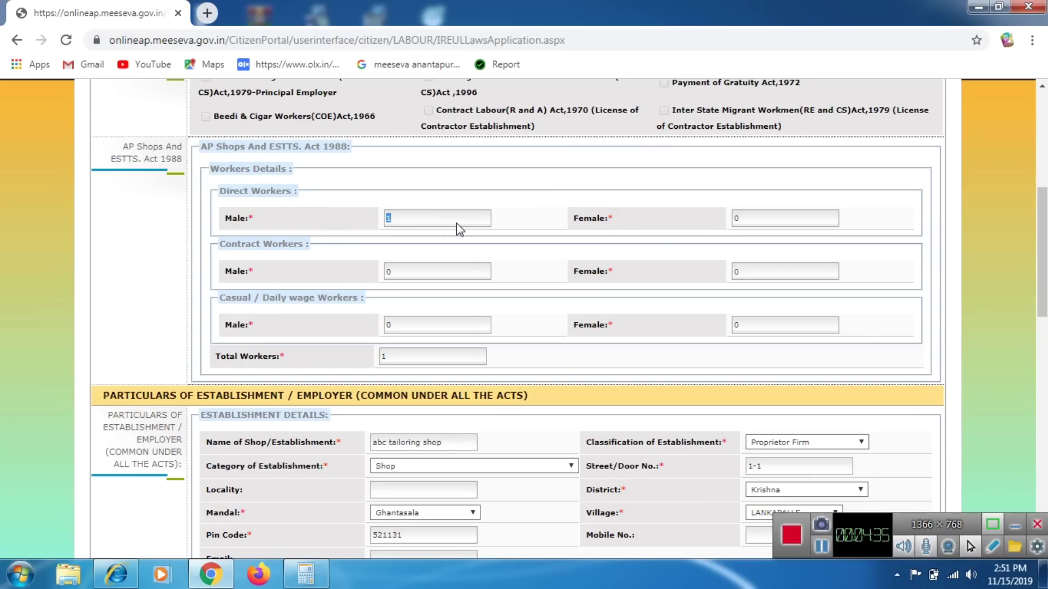
pyautogui.scroll(-9, 622, 367)
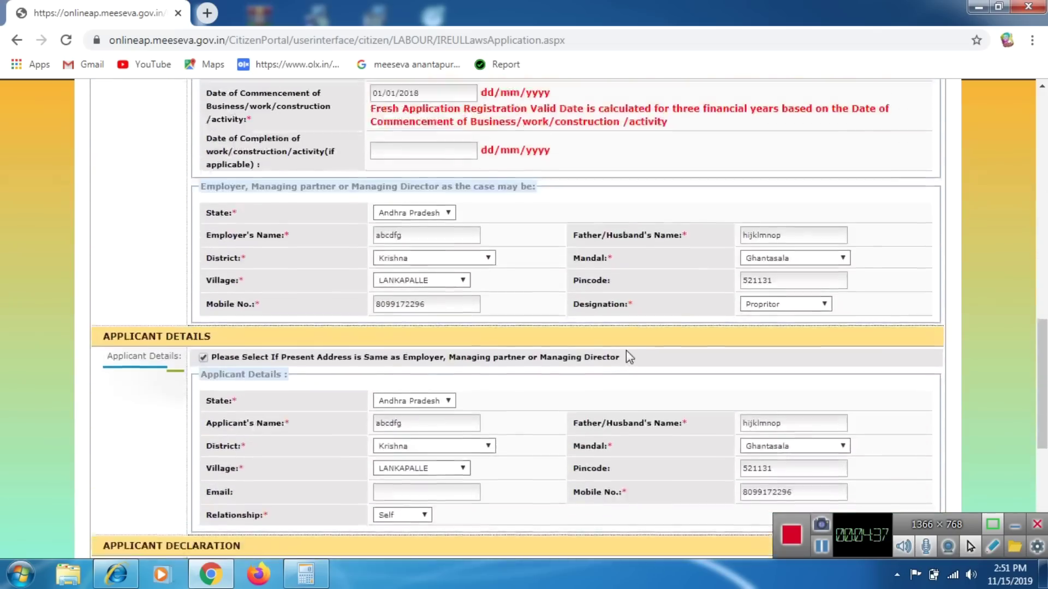
pyautogui.scroll(-5, 627, 360)
pyautogui.doubleClick(775, 478)
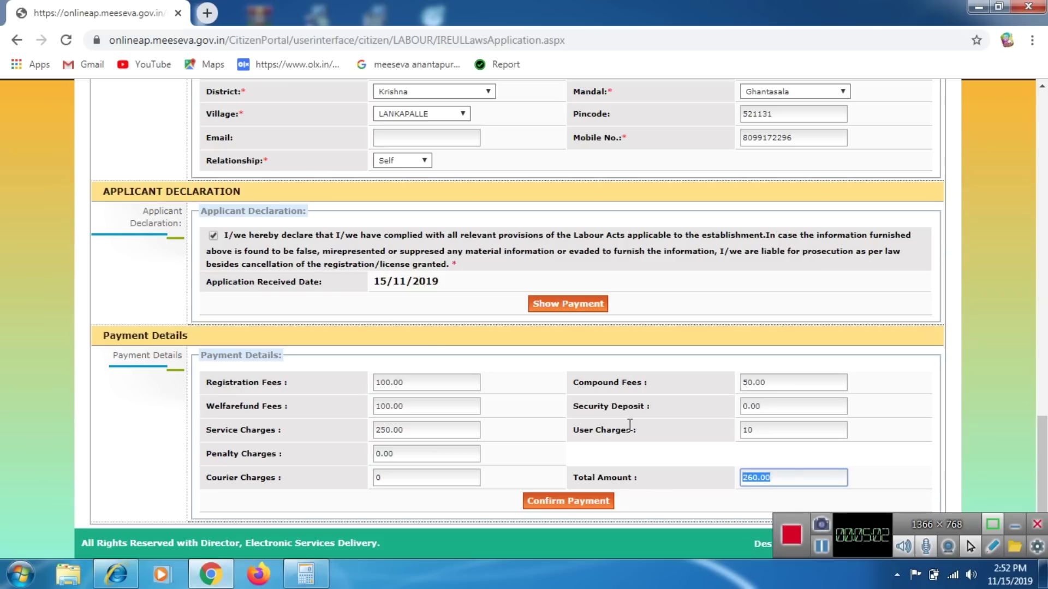
pyautogui.scroll(10, 630, 425)
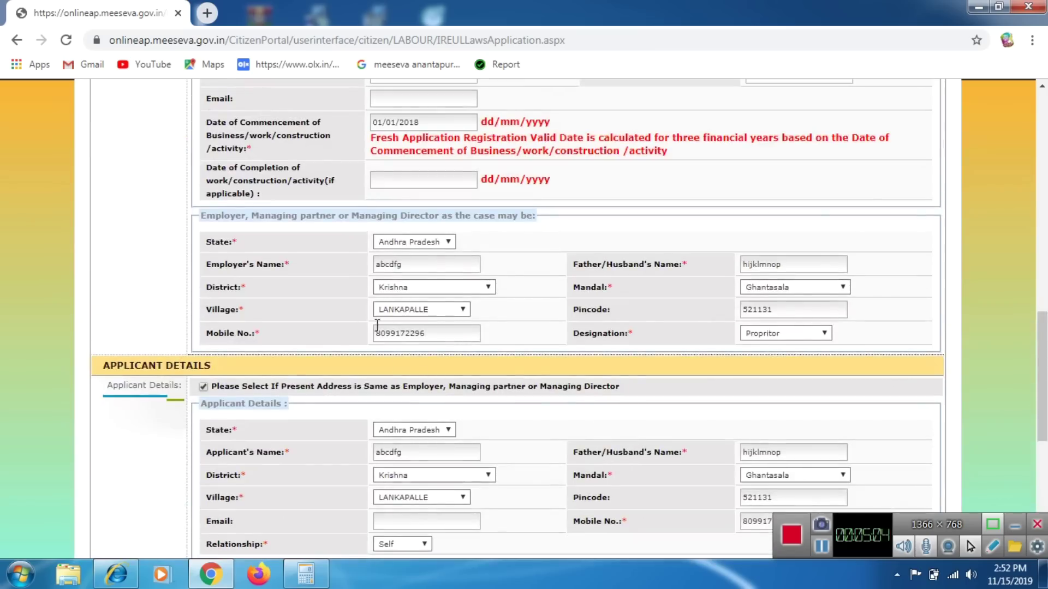